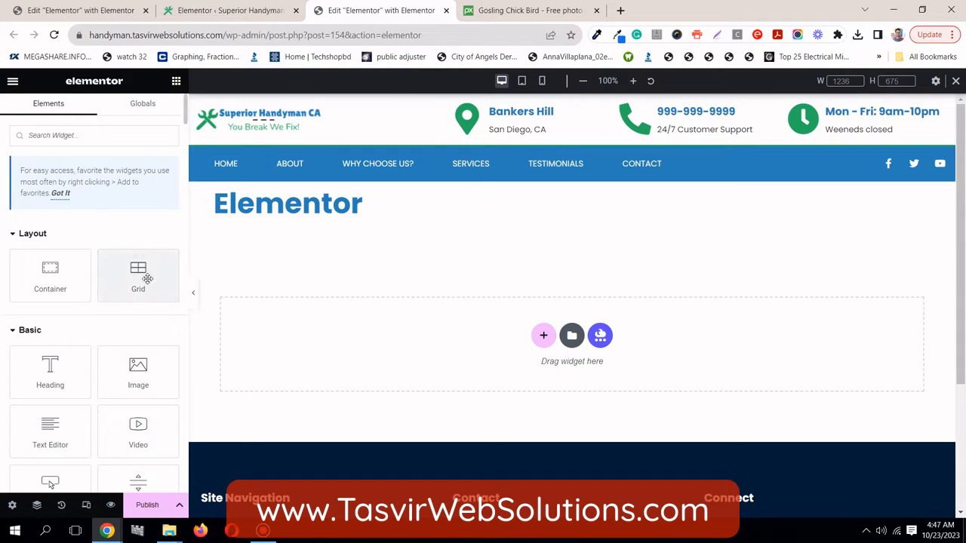
Step: Check the Grid Container feature's status in Elementor's experiments settings and return to the page editor
{"action": "left_click", "coordinate": [254, 13]}
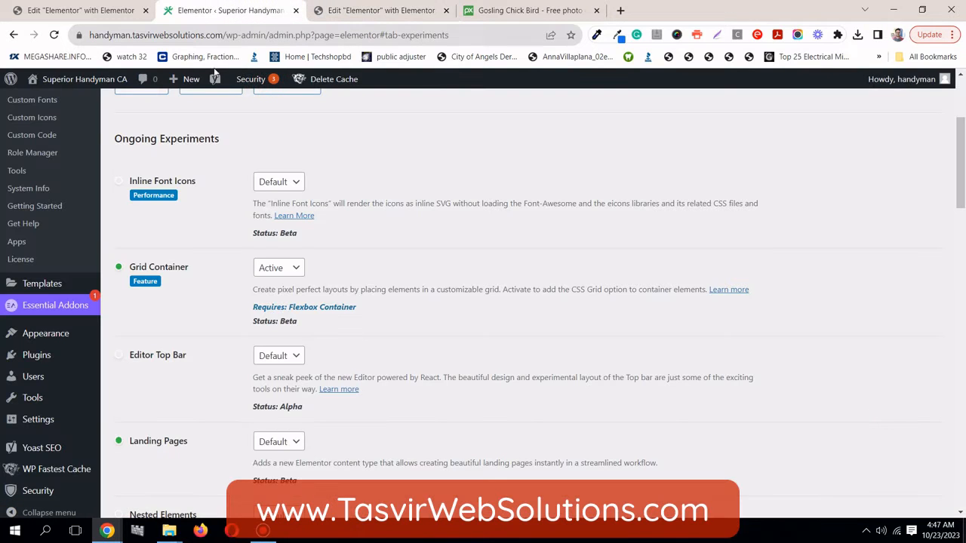
{"action": "scroll", "coordinate": [66, 321], "scroll_direction": "up", "scroll_amount": 3}
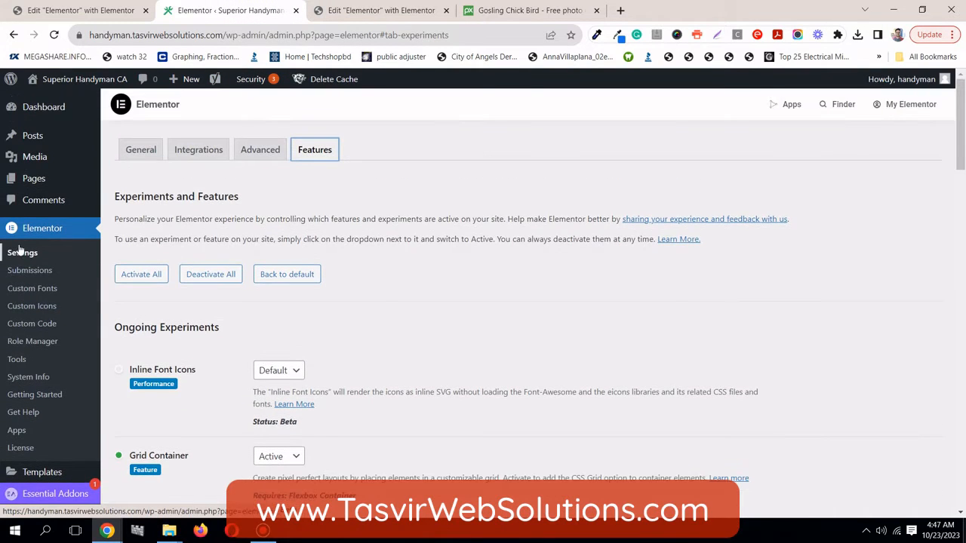
{"action": "scroll", "coordinate": [326, 154], "scroll_direction": "down", "scroll_amount": 3}
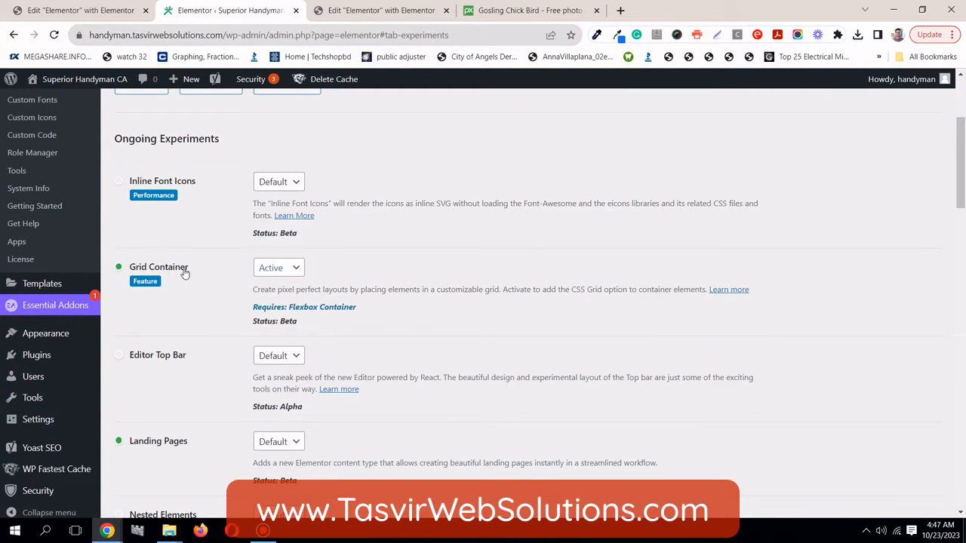
{"action": "left_click", "coordinate": [368, 11]}
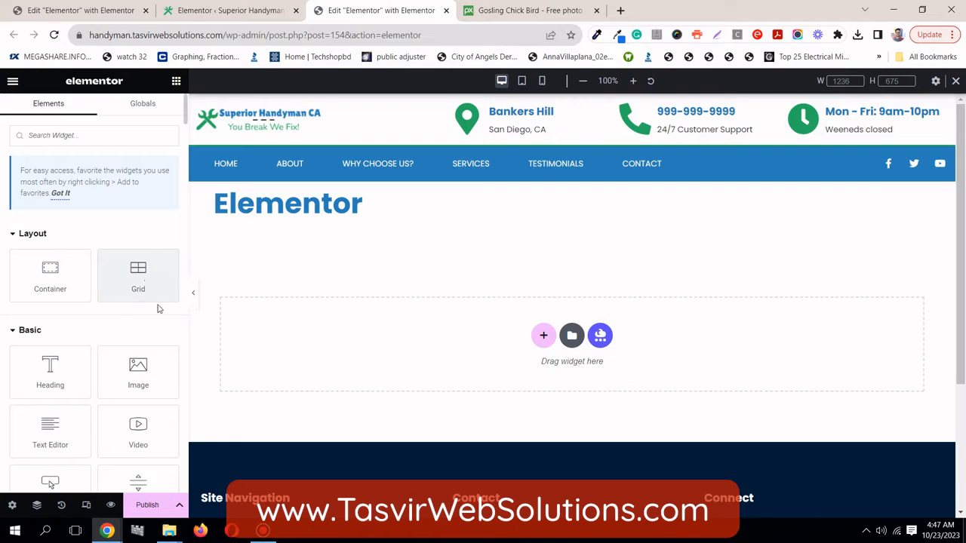
Step: Add a container to the empty page and return to the widget list
{"action": "left_click_drag", "start_coordinate": [54, 281], "coordinate": [401, 315]}
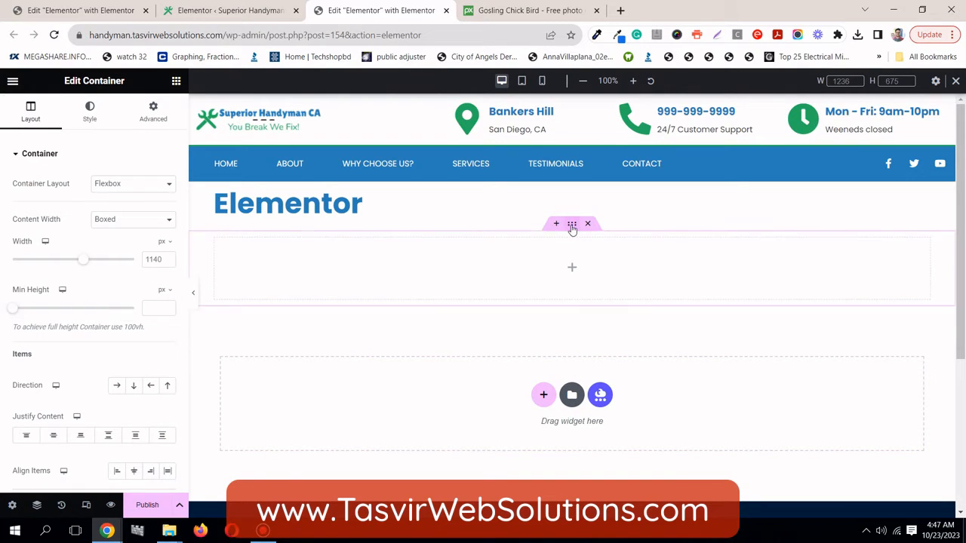
{"action": "left_click", "coordinate": [176, 81]}
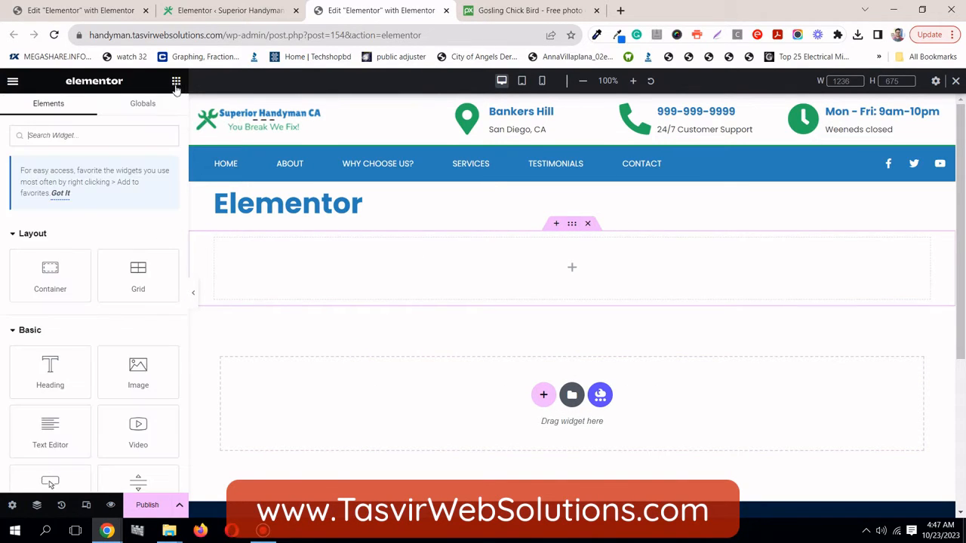
{"action": "left_click_drag", "start_coordinate": [52, 273], "coordinate": [60, 280]}
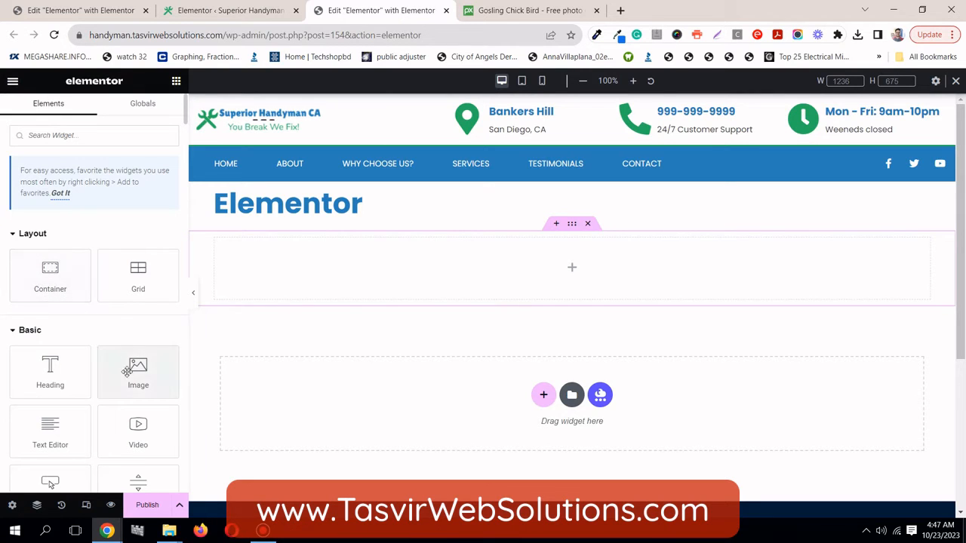
Step: Place an Image widget inside the container and set it to the sunset photo from the media library
{"action": "left_click_drag", "start_coordinate": [138, 370], "coordinate": [330, 291]}
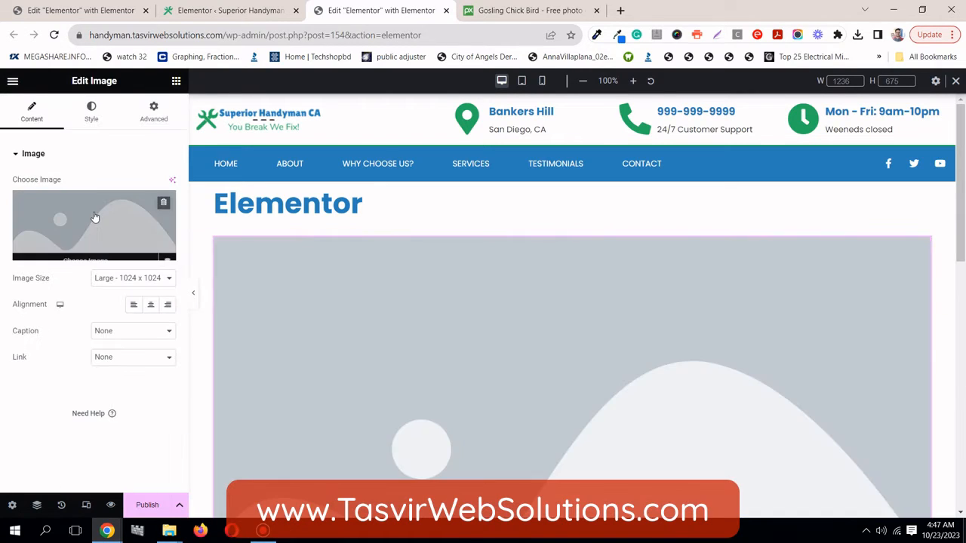
{"action": "left_click", "coordinate": [94, 218]}
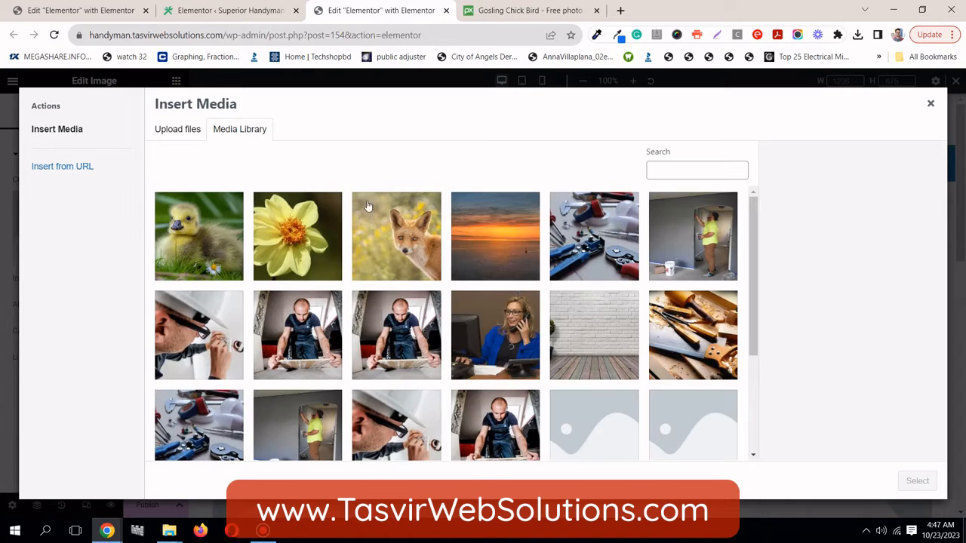
{"action": "left_click", "coordinate": [516, 269]}
{"action": "left_click", "coordinate": [928, 483]}
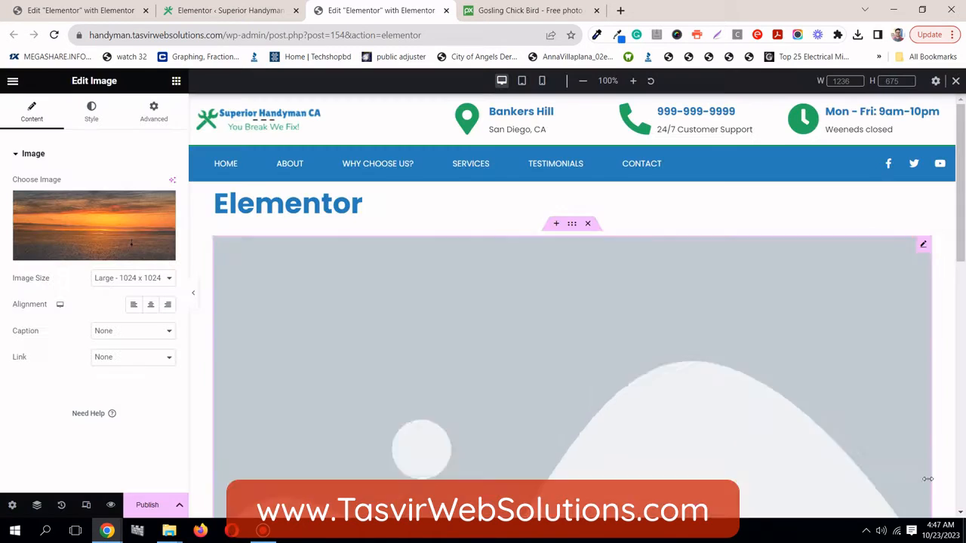
Step: Duplicate the sunset image and replace the copy's picture with fox-8308116_1280.jpg from the media library
{"action": "right_click", "coordinate": [925, 245]}
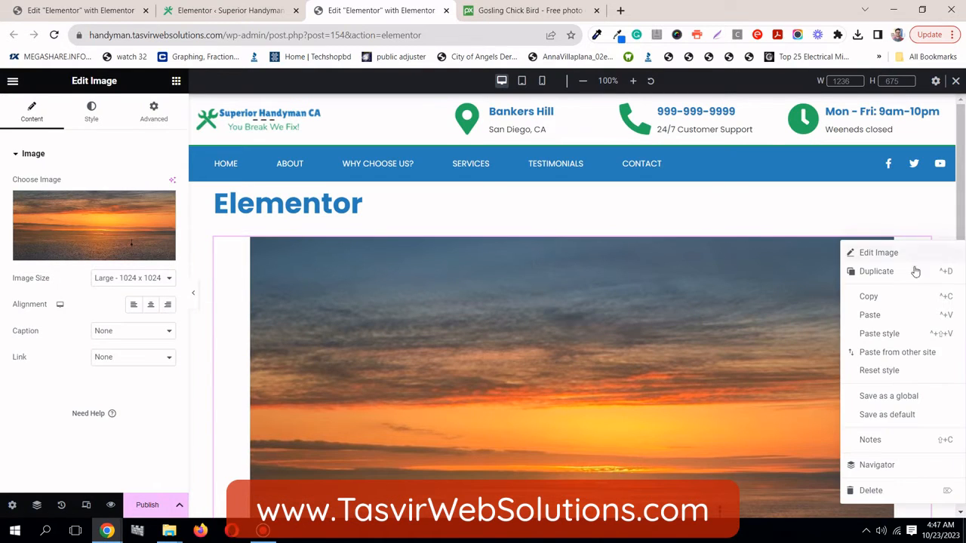
{"action": "left_click", "coordinate": [913, 270]}
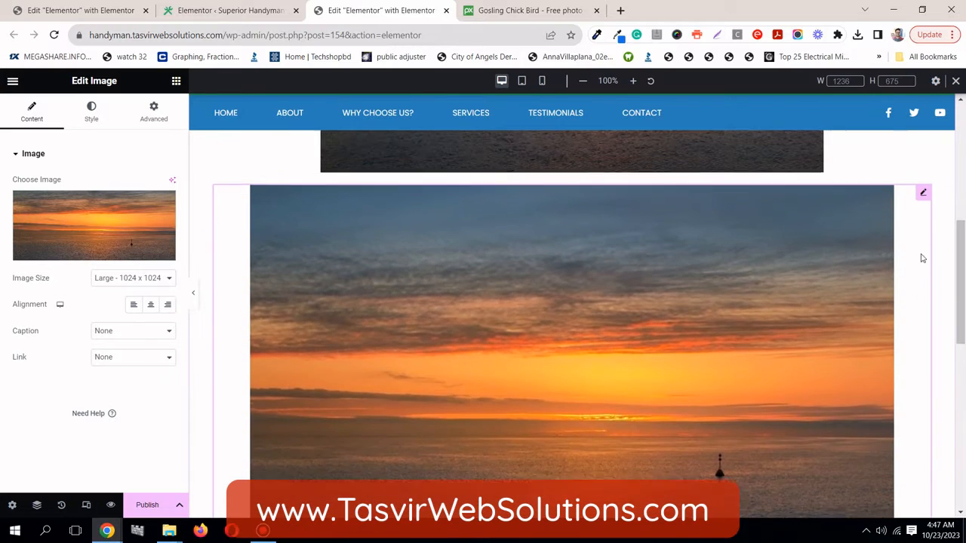
{"action": "left_click", "coordinate": [923, 216]}
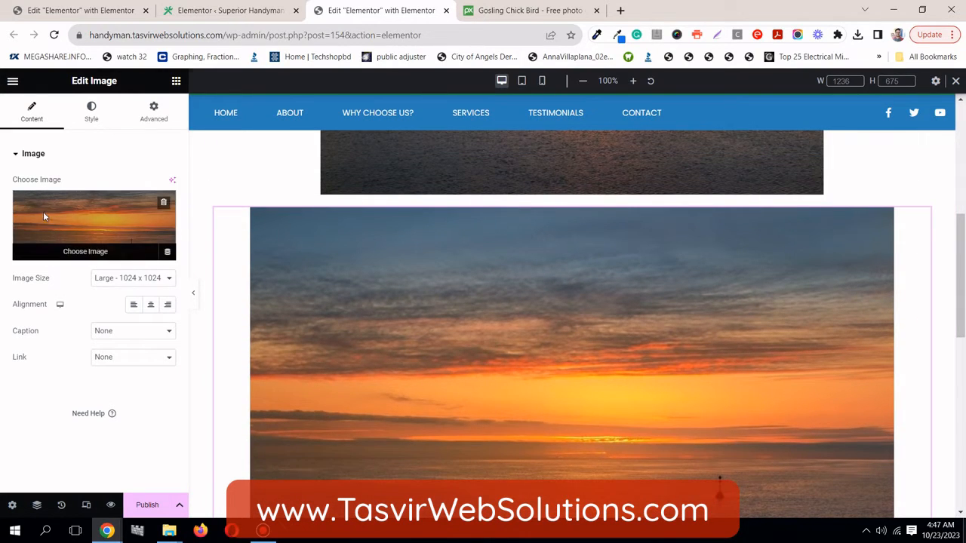
{"action": "left_click", "coordinate": [43, 212]}
{"action": "left_click", "coordinate": [402, 246]}
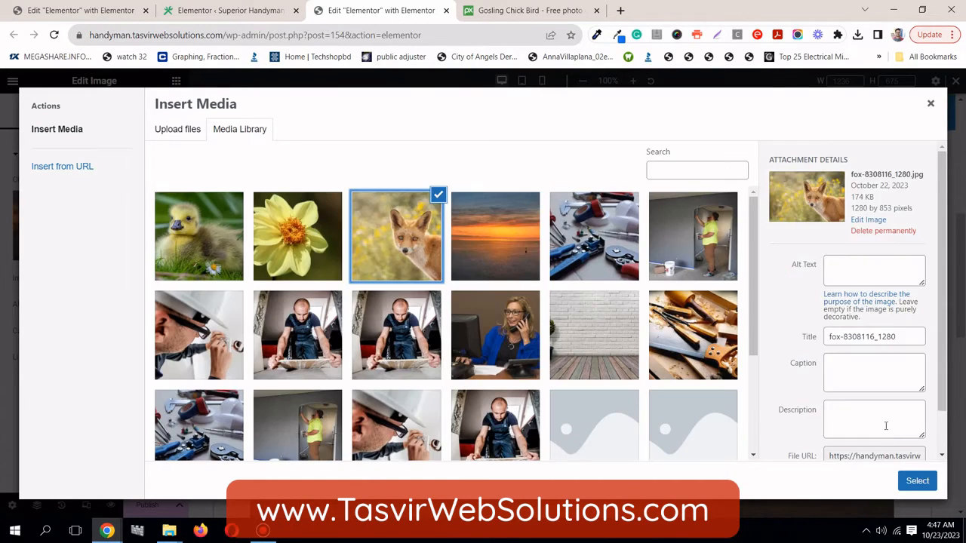
{"action": "left_click", "coordinate": [915, 481]}
Step: Duplicate the fox image and replace the copy's picture with the yellow dahlia photo from the media library
{"action": "scroll", "coordinate": [755, 317], "scroll_direction": "down", "scroll_amount": 3}
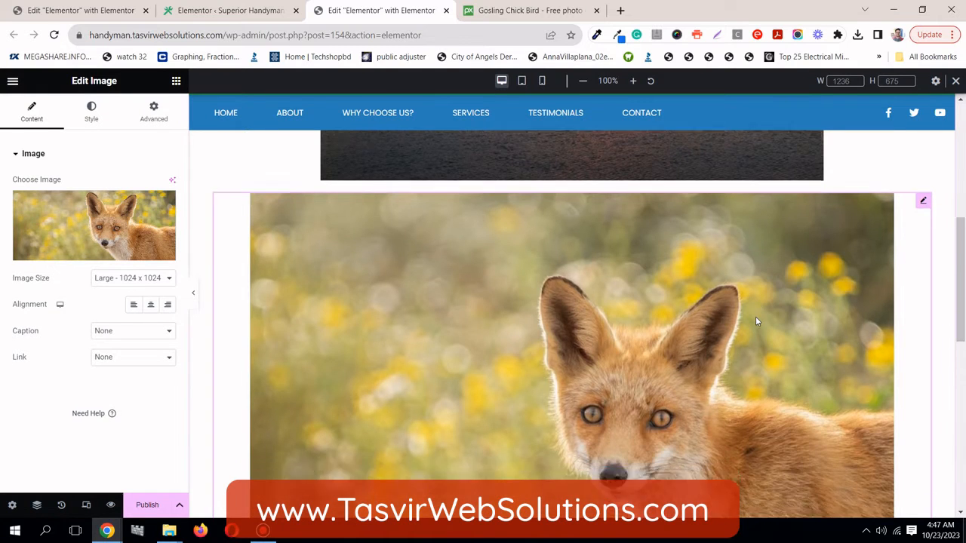
{"action": "scroll", "coordinate": [813, 319], "scroll_direction": "up", "scroll_amount": 3}
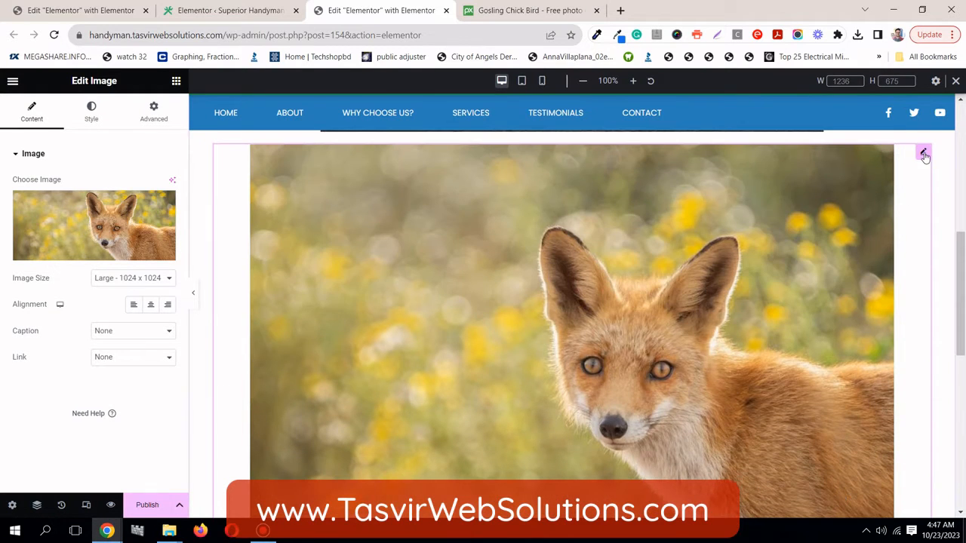
{"action": "right_click", "coordinate": [926, 165]}
{"action": "left_click", "coordinate": [911, 185]}
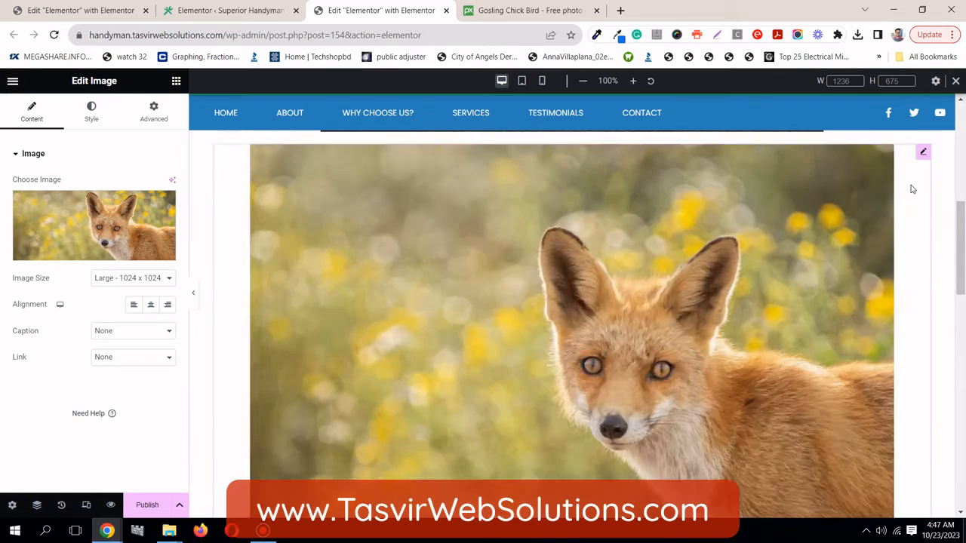
{"action": "scroll", "coordinate": [911, 189], "scroll_direction": "up", "scroll_amount": 2}
{"action": "scroll", "coordinate": [911, 189], "scroll_direction": "down", "scroll_amount": 1}
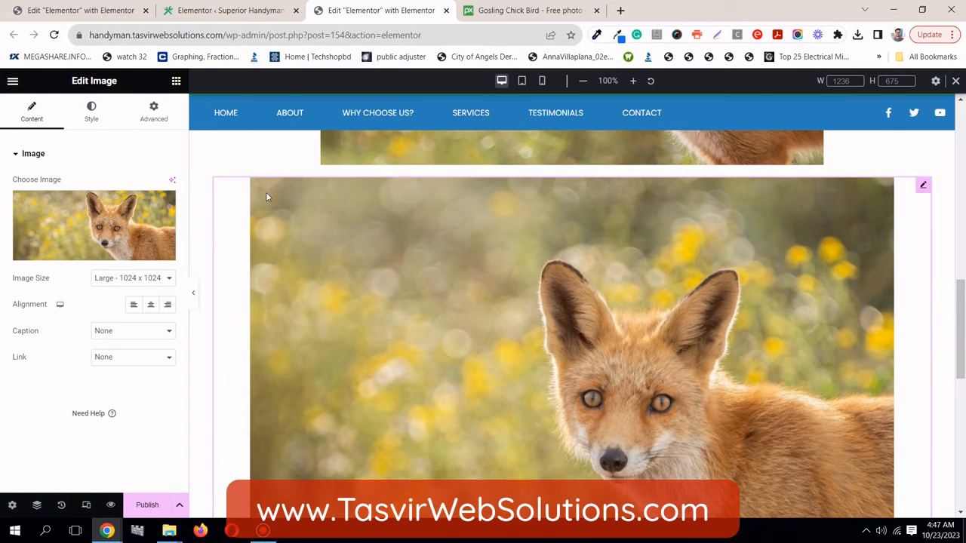
{"action": "left_click", "coordinate": [93, 225]}
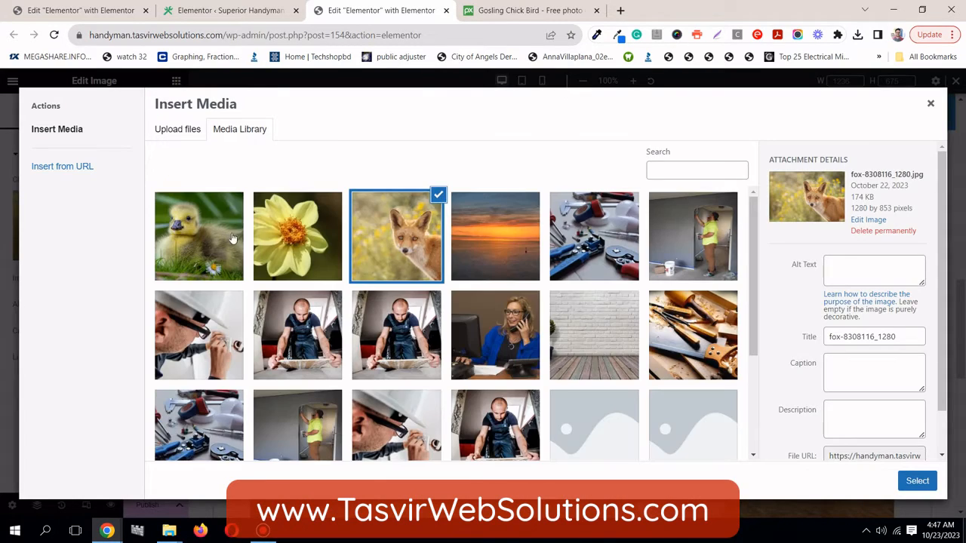
{"action": "left_click", "coordinate": [269, 230]}
{"action": "left_click", "coordinate": [918, 481]}
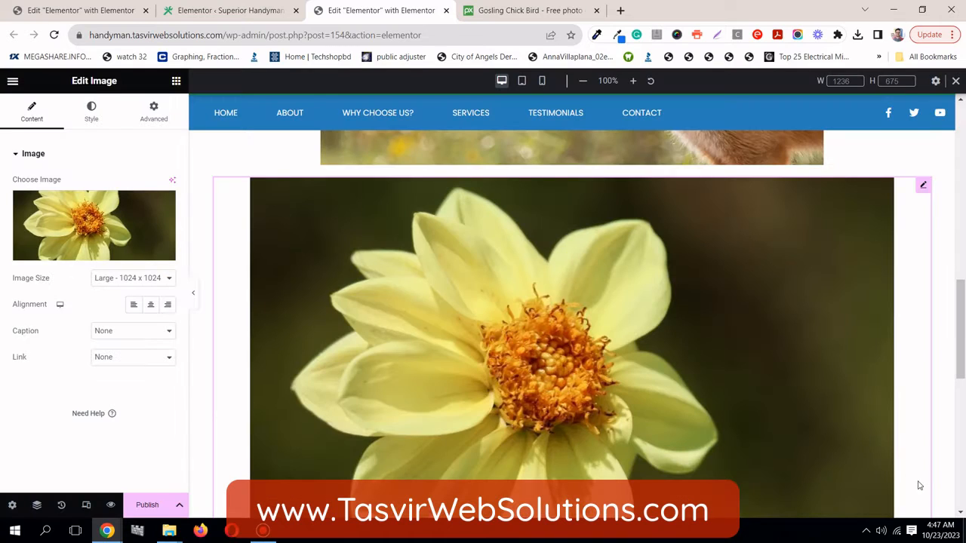
Step: Duplicate the dahlia image and replace the copy's picture with gosling-7938451_1280.jpg from the media library
{"action": "right_click", "coordinate": [922, 186]}
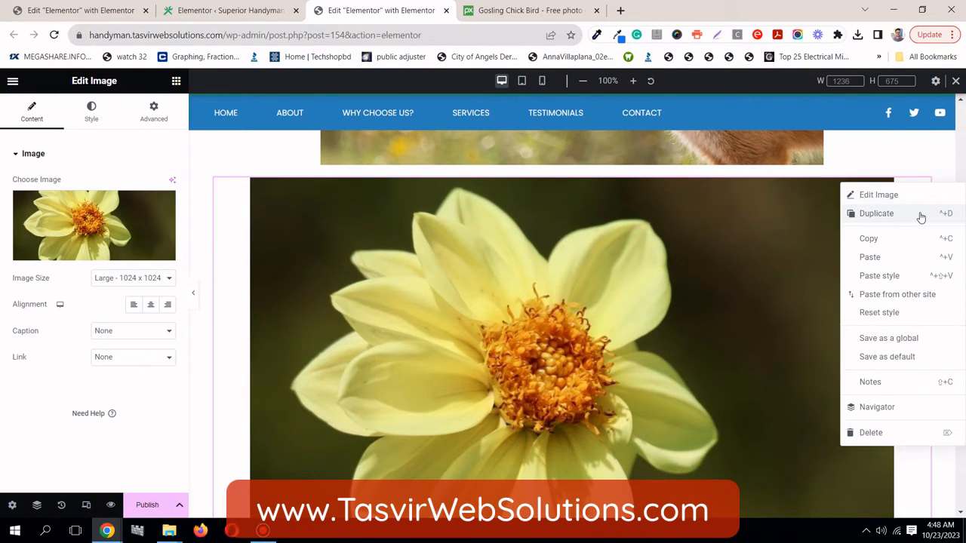
{"action": "left_click", "coordinate": [920, 215]}
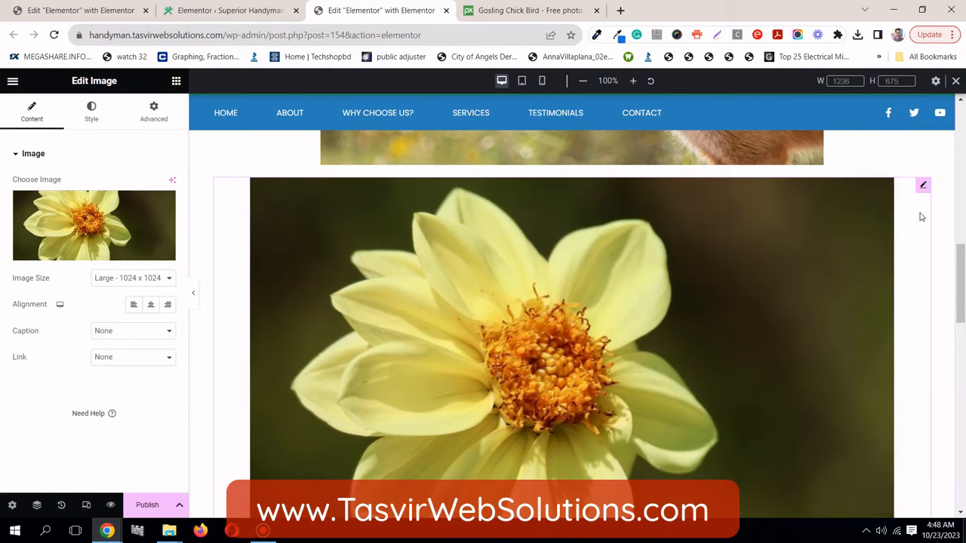
{"action": "scroll", "coordinate": [920, 217], "scroll_direction": "down", "scroll_amount": 10}
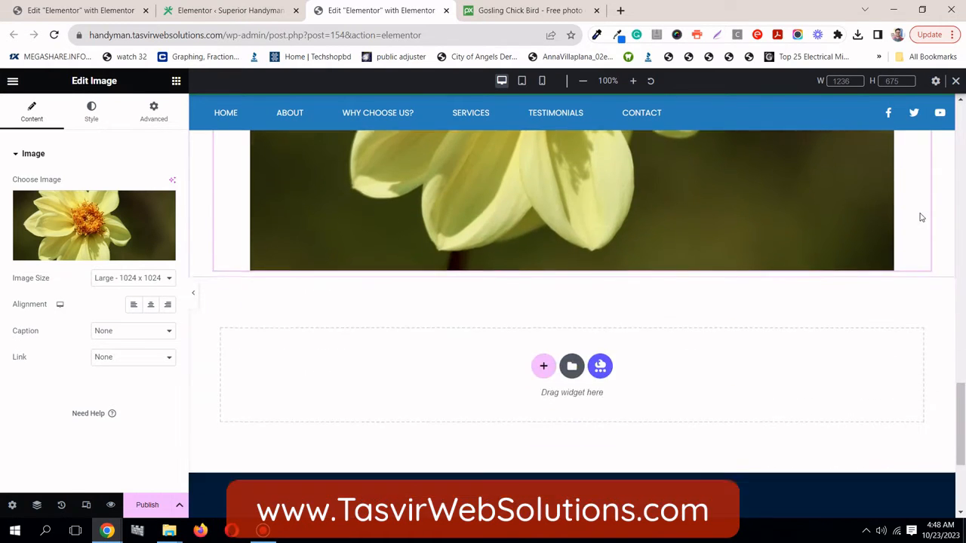
{"action": "scroll", "coordinate": [919, 218], "scroll_direction": "up", "scroll_amount": 5}
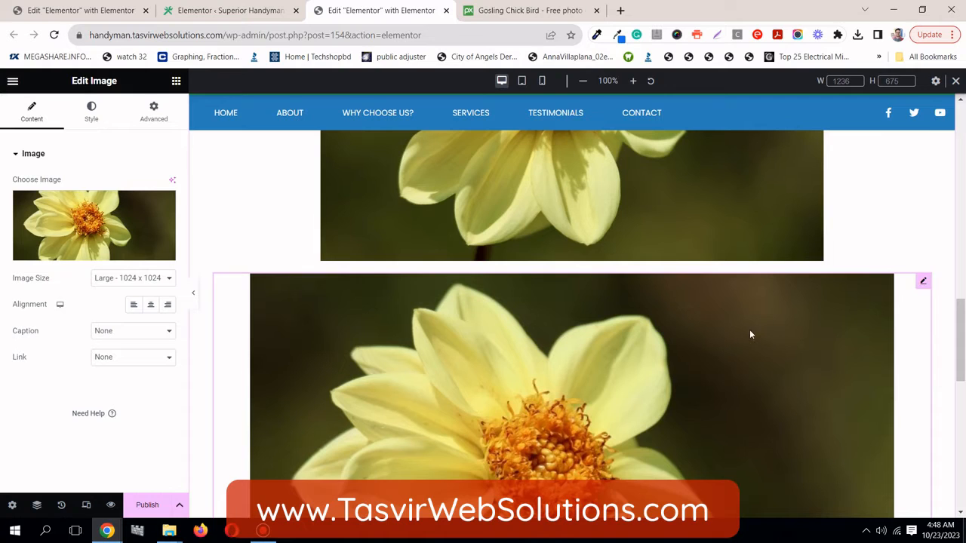
{"action": "left_click", "coordinate": [58, 227]}
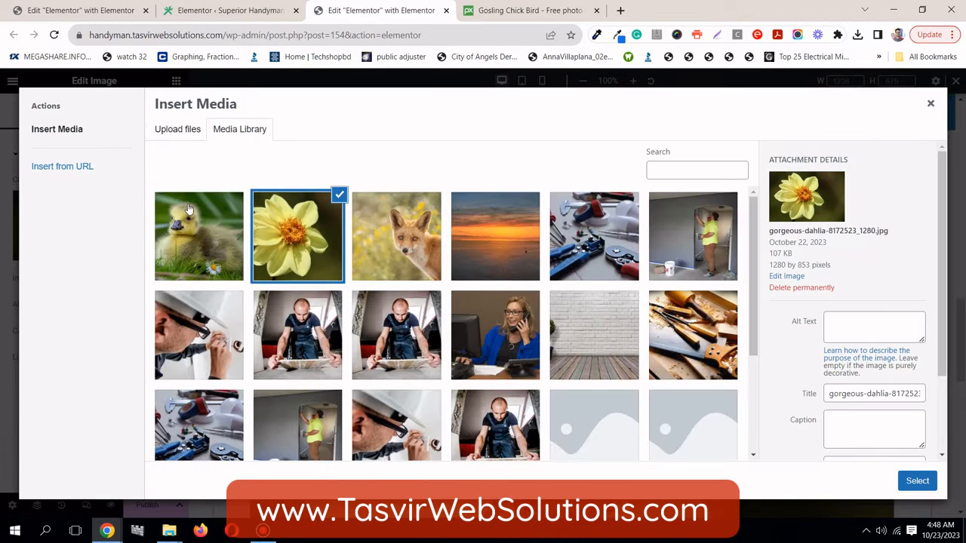
{"action": "left_click", "coordinate": [213, 244]}
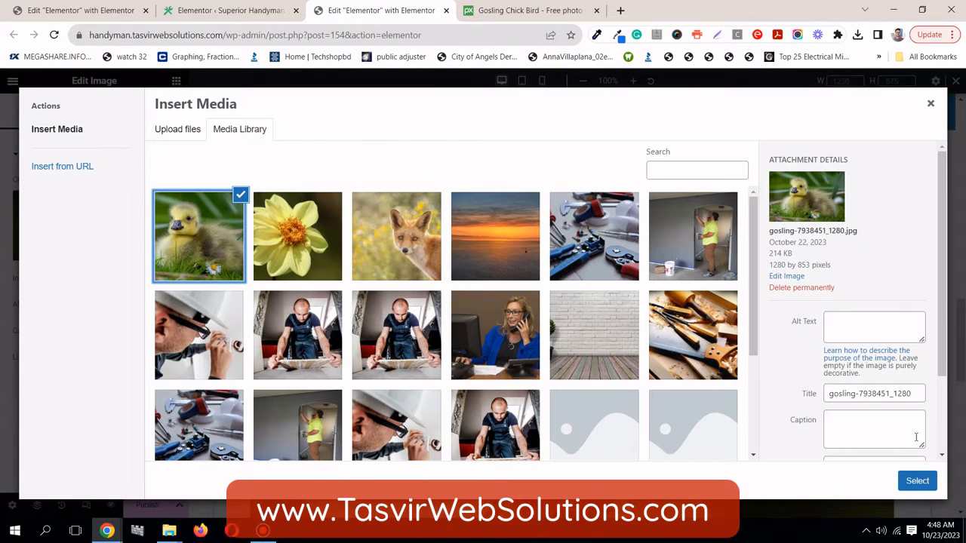
{"action": "left_click", "coordinate": [917, 481]}
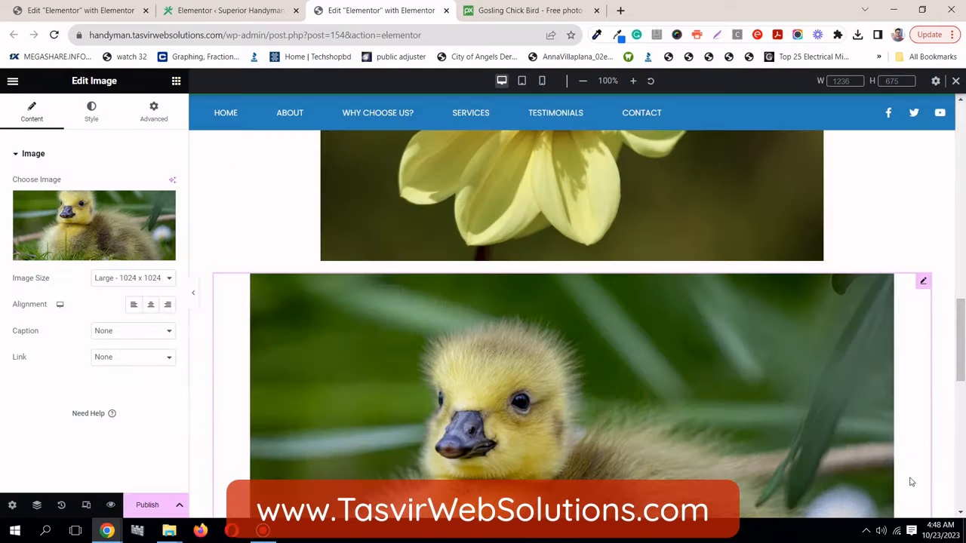
Step: Look over the four stacked images on the page and the available Layout widgets
{"action": "scroll", "coordinate": [602, 362], "scroll_direction": "up", "scroll_amount": 12}
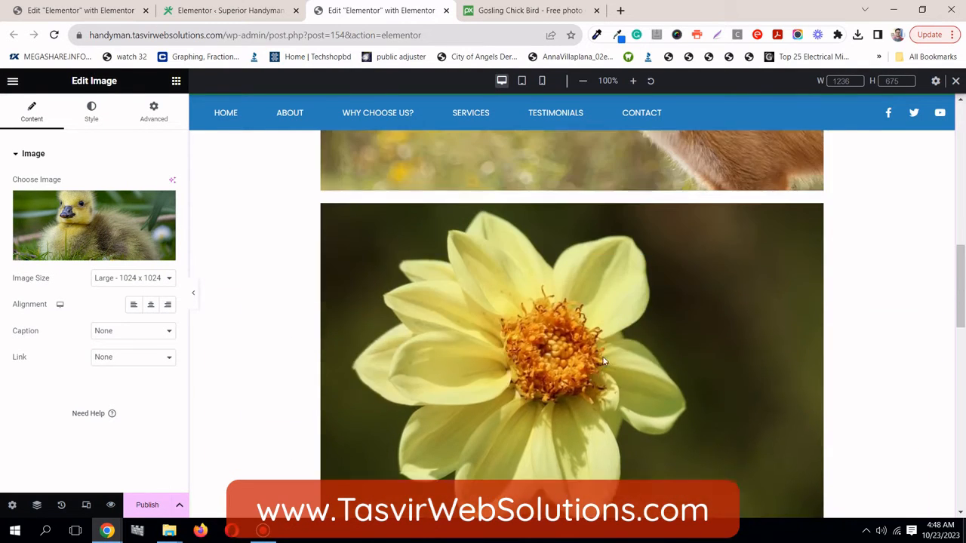
{"action": "scroll", "coordinate": [602, 362], "scroll_direction": "up", "scroll_amount": 3}
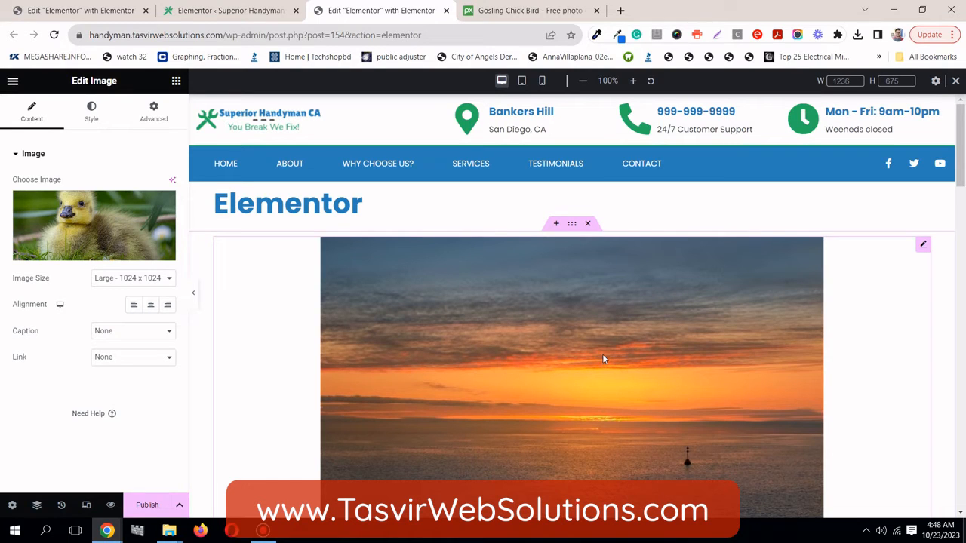
{"action": "left_click", "coordinate": [176, 82]}
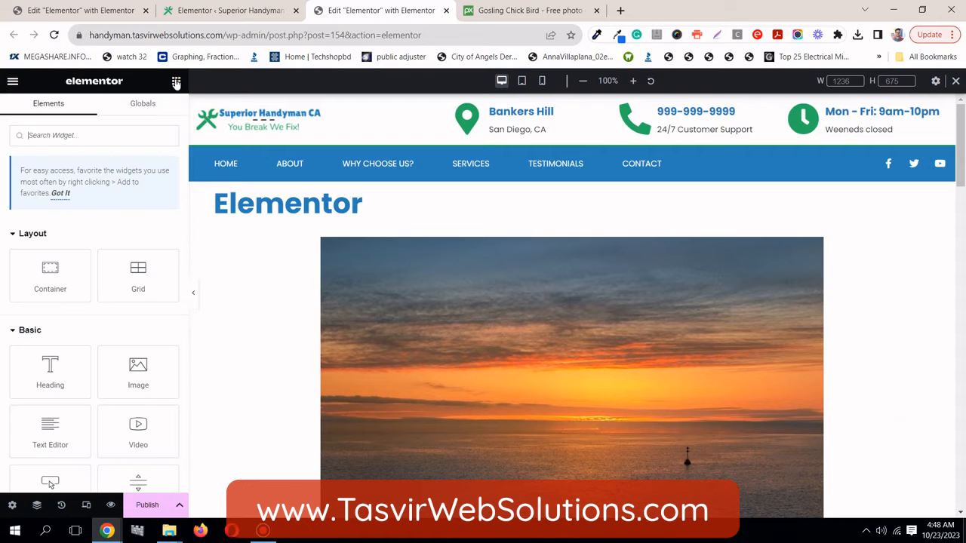
{"action": "scroll", "coordinate": [169, 213], "scroll_direction": "down", "scroll_amount": 3}
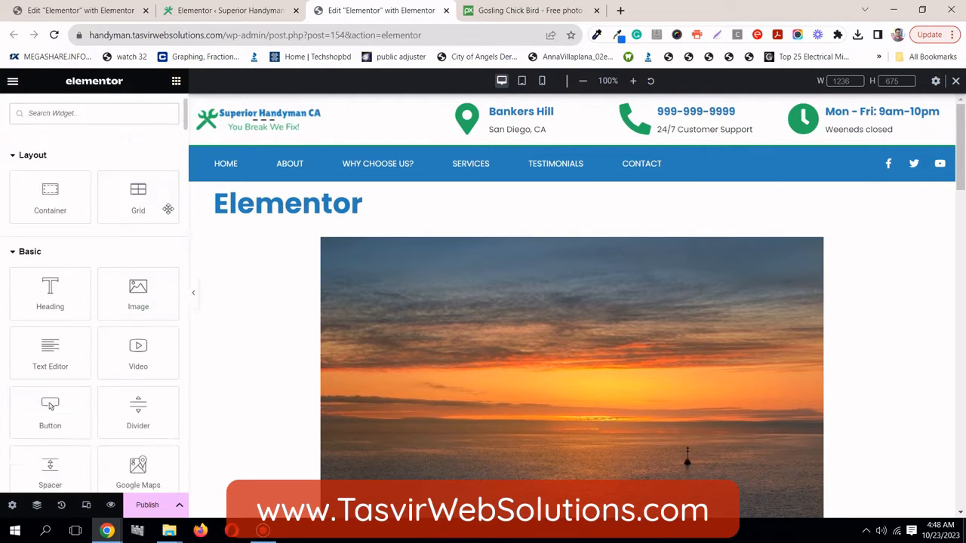
{"action": "scroll", "coordinate": [168, 211], "scroll_direction": "up", "scroll_amount": 3}
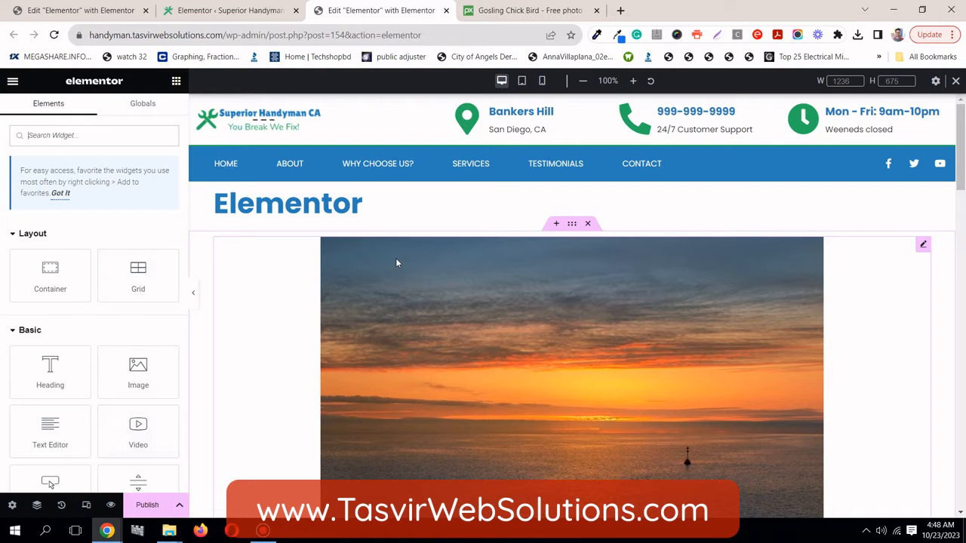
{"action": "scroll", "coordinate": [396, 262], "scroll_direction": "down", "scroll_amount": 4}
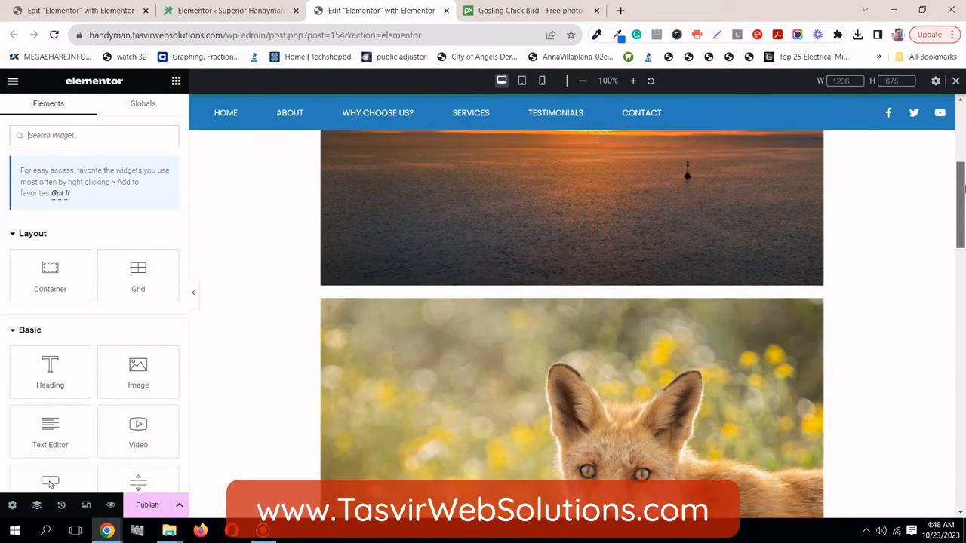
{"action": "left_click_drag", "start_coordinate": [960, 181], "coordinate": [948, 117]}
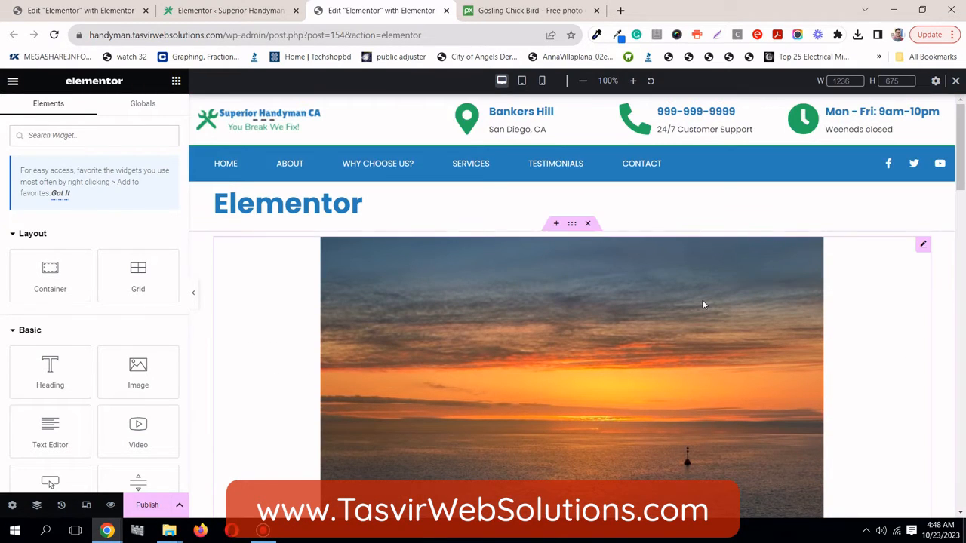
Step: Set the items direction of the container holding the four images to Row - horizontal
{"action": "left_click", "coordinate": [571, 225]}
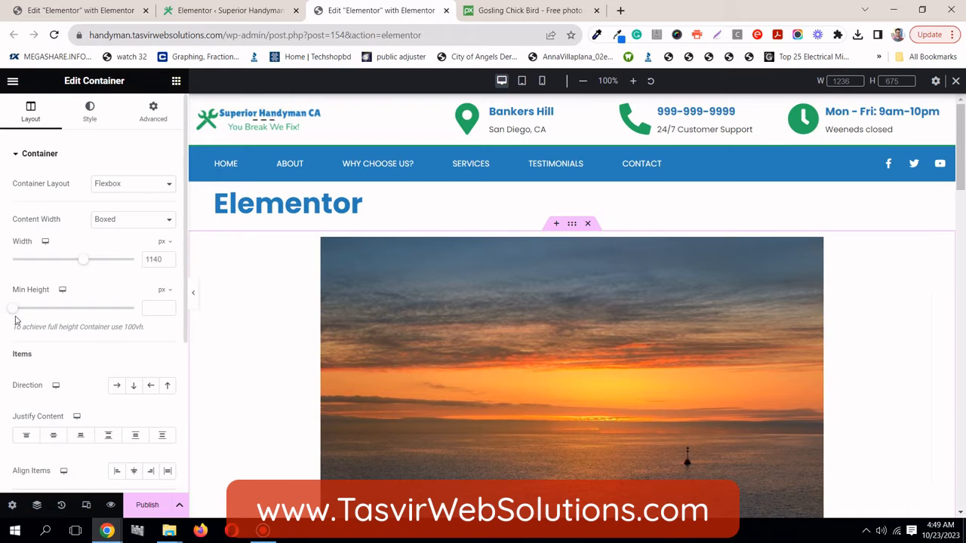
{"action": "scroll", "coordinate": [15, 321], "scroll_direction": "down", "scroll_amount": 1}
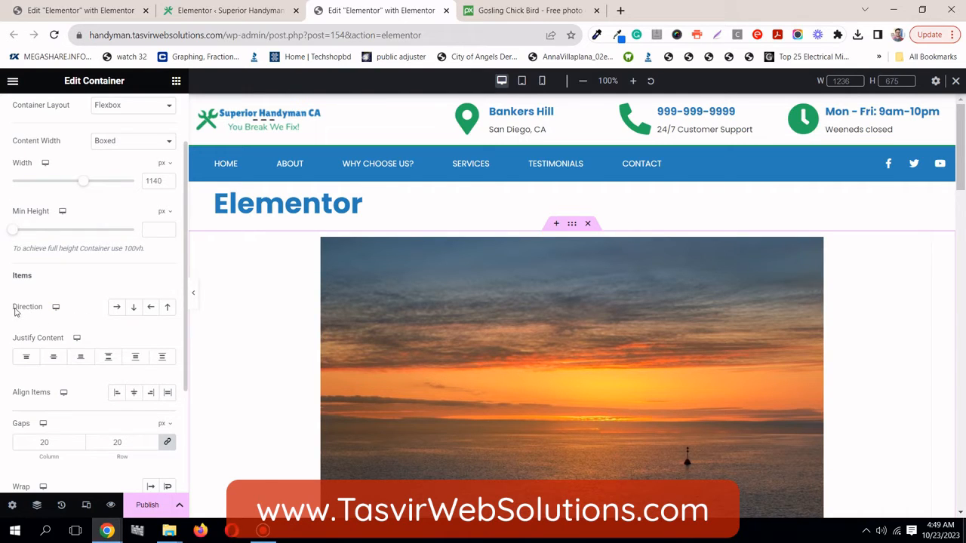
{"action": "left_click", "coordinate": [117, 309]}
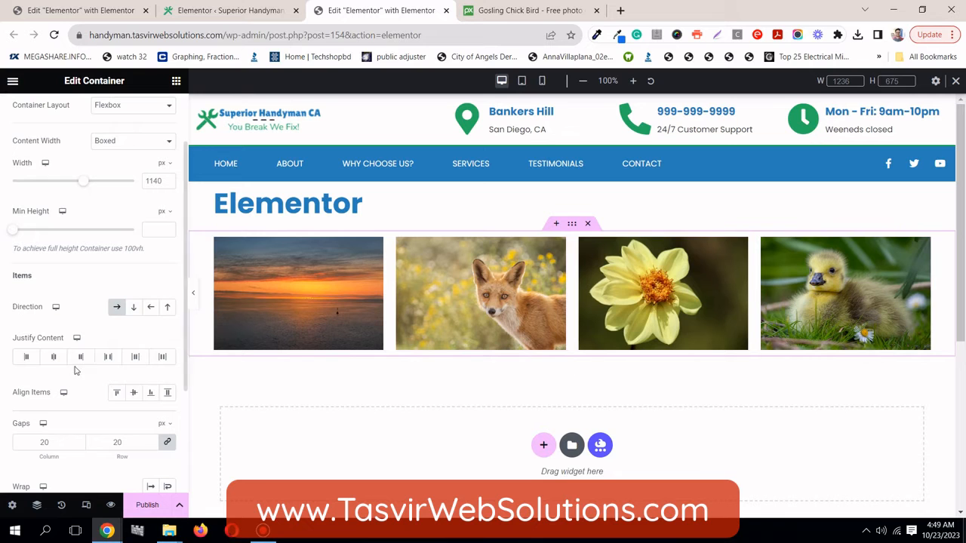
Step: Try the vertical column, reversed row and reversed column directions on the container, and return it to Row - horizontal
{"action": "left_click", "coordinate": [136, 309]}
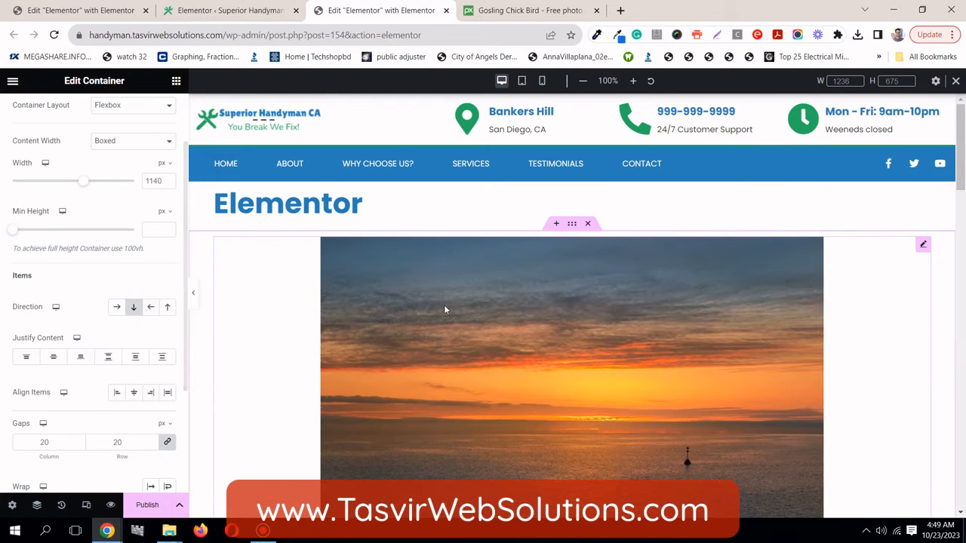
{"action": "scroll", "coordinate": [444, 305], "scroll_direction": "down", "scroll_amount": 5}
{"action": "scroll", "coordinate": [444, 305], "scroll_direction": "up", "scroll_amount": 4}
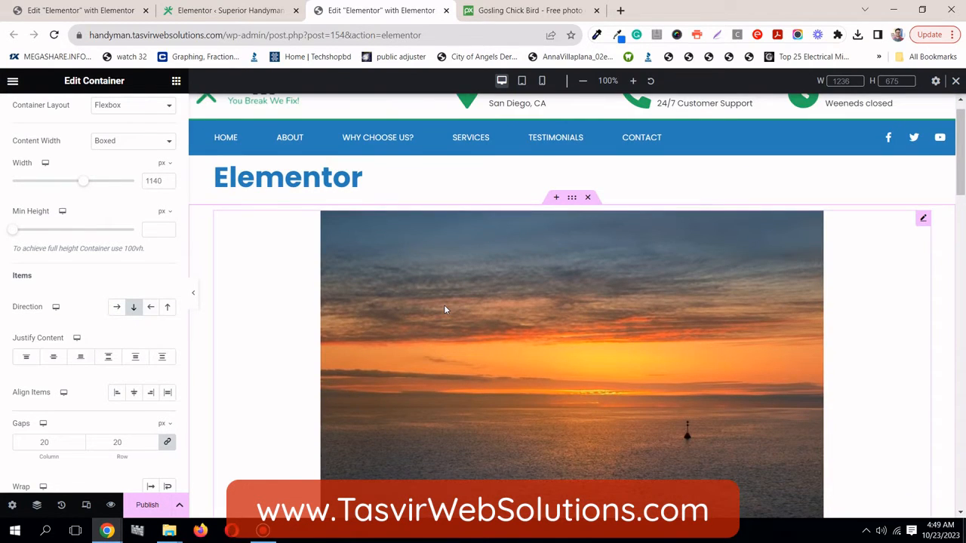
{"action": "scroll", "coordinate": [443, 304], "scroll_direction": "up", "scroll_amount": 1}
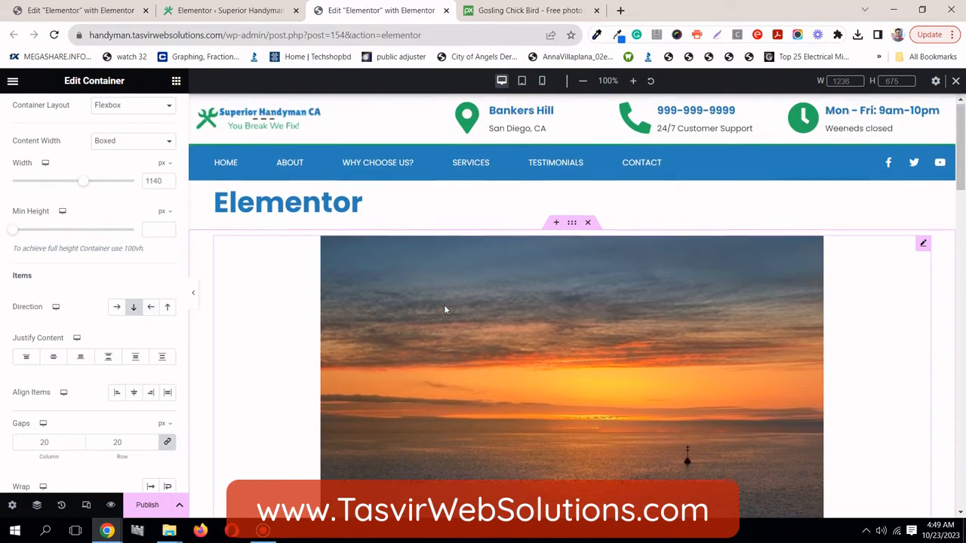
{"action": "left_click", "coordinate": [115, 309]}
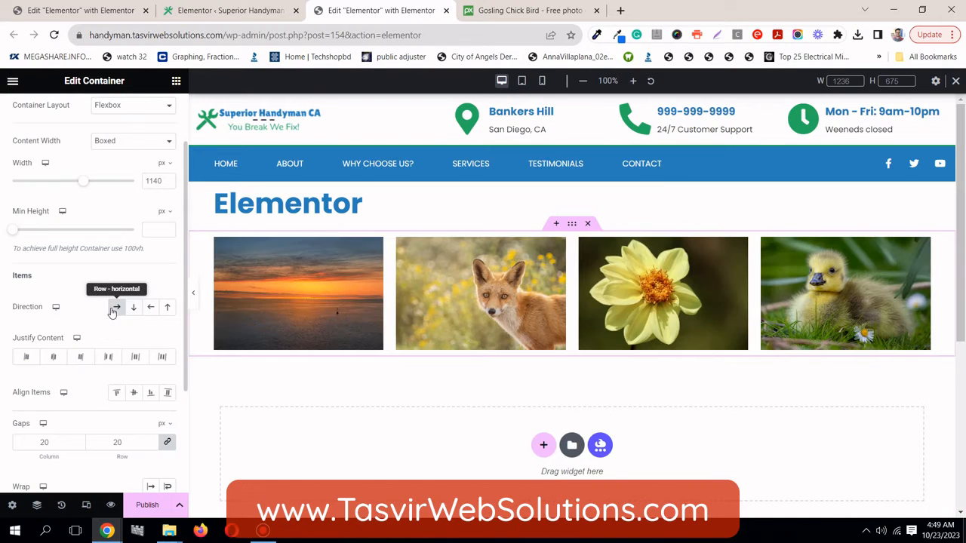
{"action": "left_click", "coordinate": [151, 309]}
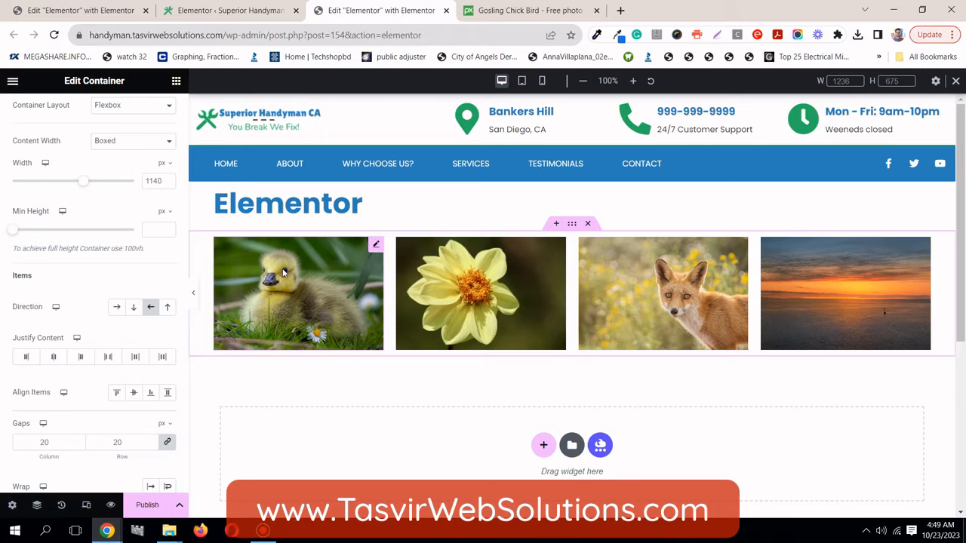
{"action": "left_click", "coordinate": [168, 308]}
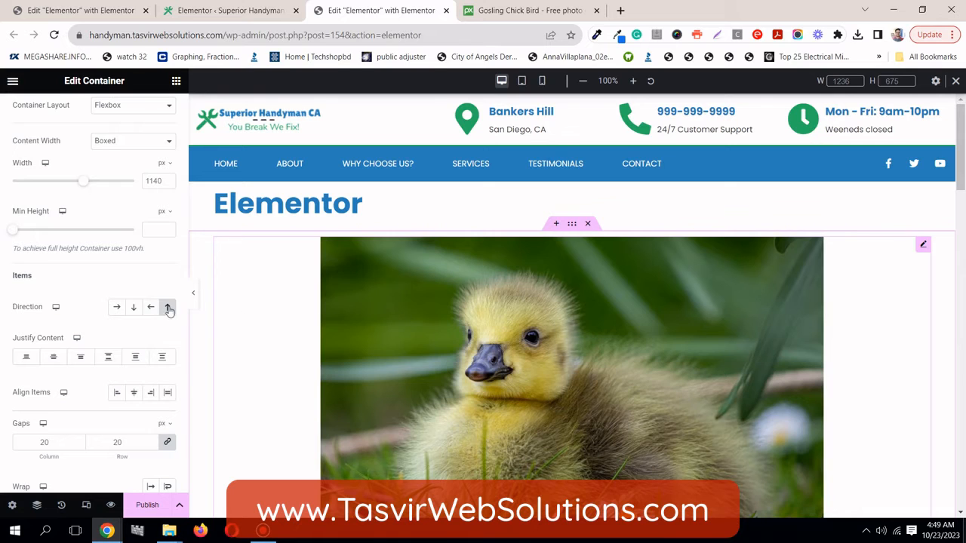
{"action": "left_click", "coordinate": [117, 308]}
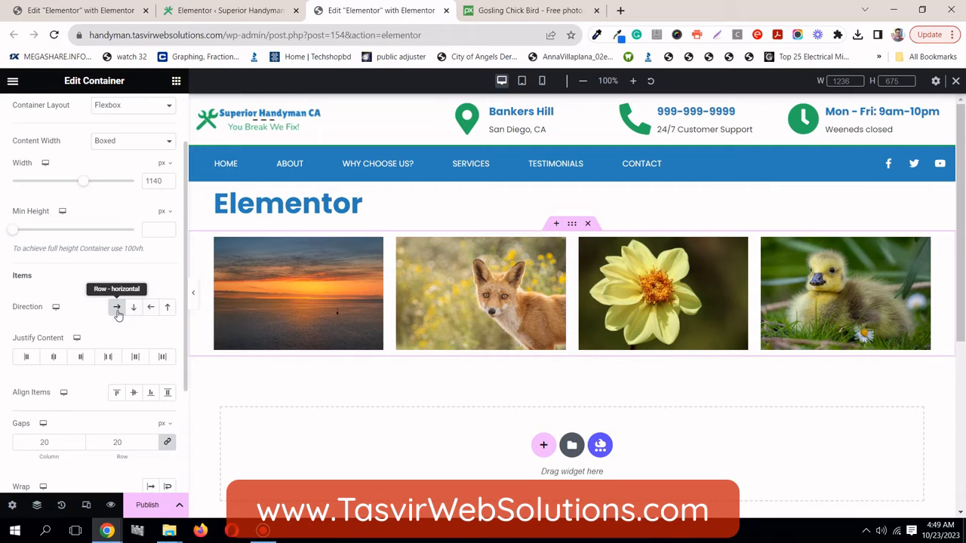
Step: Preview the image row at tablet and mobile screen sizes, checking how the images stack on mobile
{"action": "scroll", "coordinate": [118, 315], "scroll_direction": "down", "scroll_amount": 1}
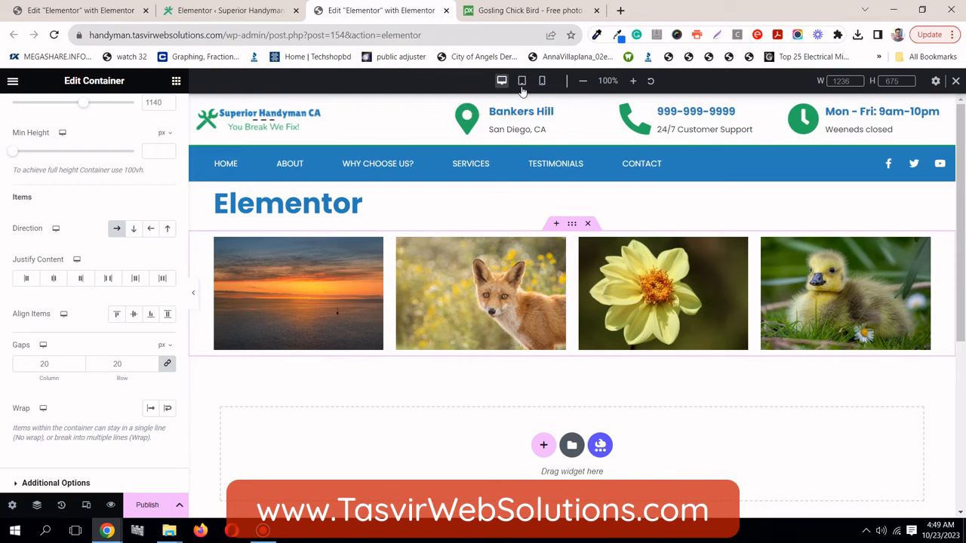
{"action": "left_click", "coordinate": [522, 80]}
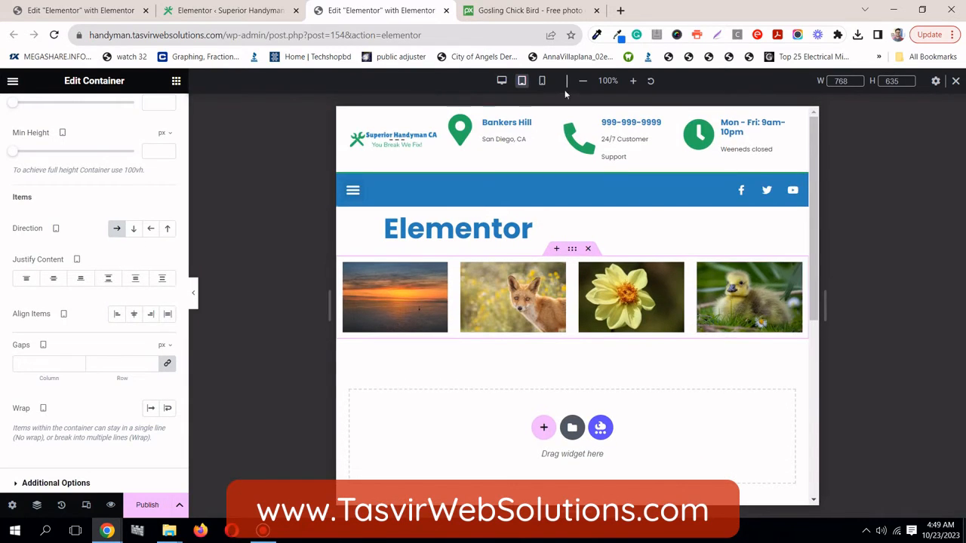
{"action": "left_click", "coordinate": [543, 81]}
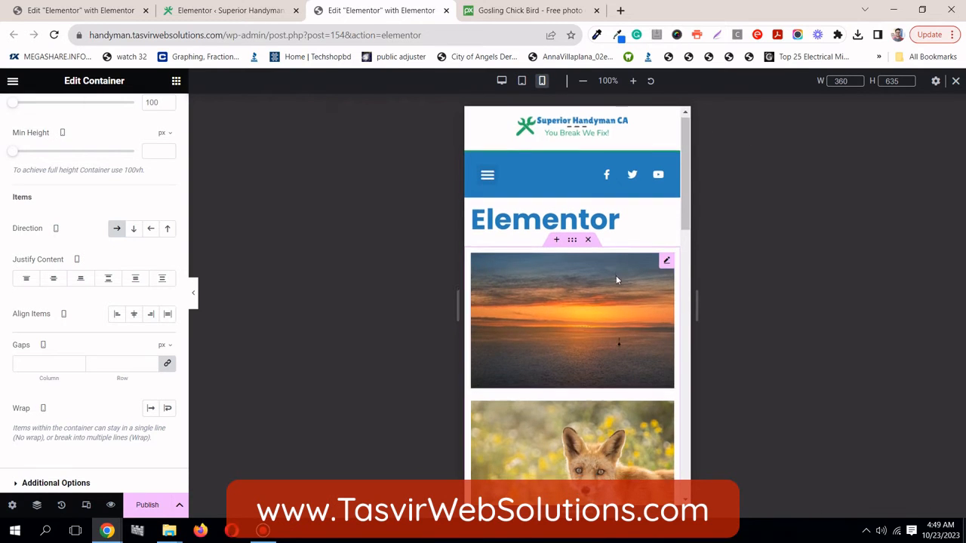
{"action": "scroll", "coordinate": [615, 278], "scroll_direction": "down", "scroll_amount": 3}
{"action": "scroll", "coordinate": [615, 278], "scroll_direction": "down", "scroll_amount": 2}
{"action": "scroll", "coordinate": [614, 277], "scroll_direction": "up", "scroll_amount": 7}
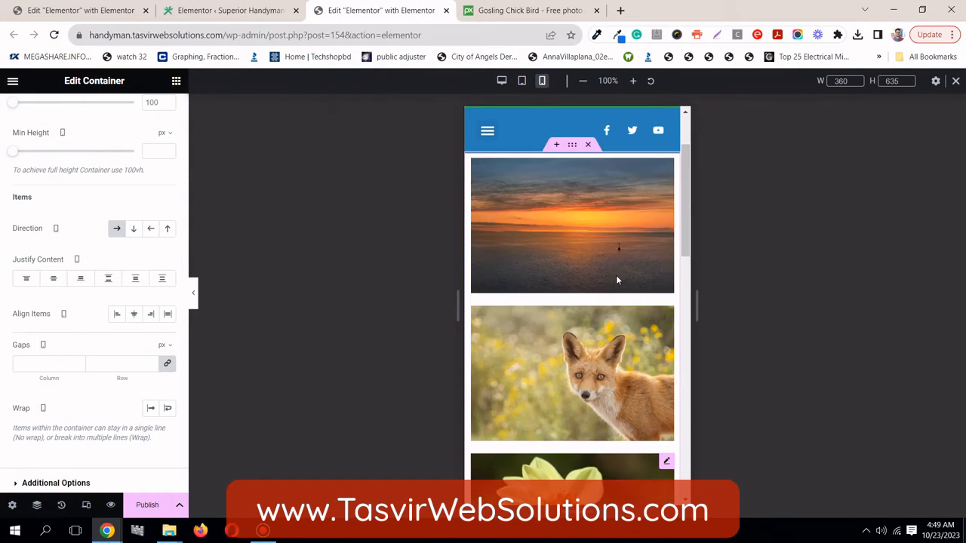
Step: Enable Wrap for the container's items in the tablet view and check the resulting image layout
{"action": "left_click", "coordinate": [521, 80]}
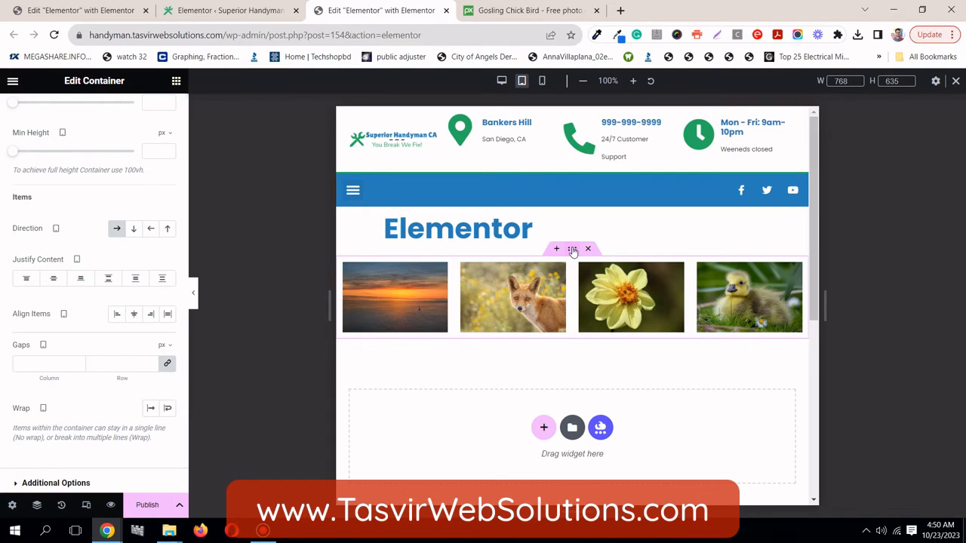
{"action": "scroll", "coordinate": [50, 342], "scroll_direction": "down", "scroll_amount": 2}
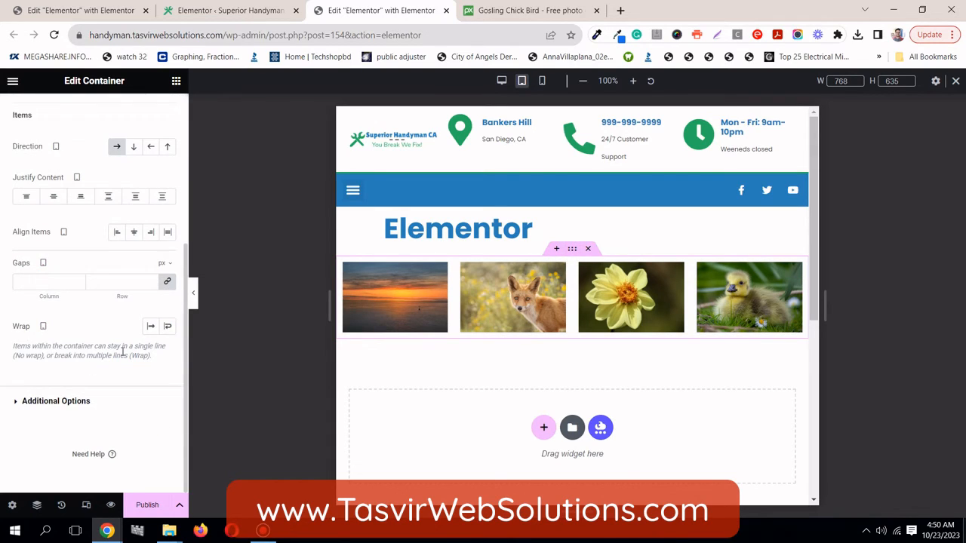
{"action": "left_click", "coordinate": [168, 326]}
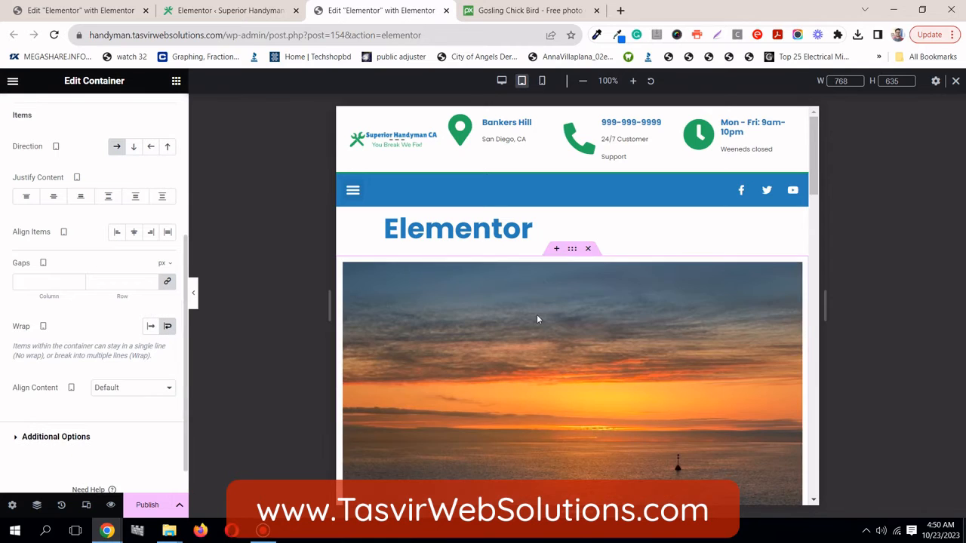
{"action": "scroll", "coordinate": [536, 314], "scroll_direction": "down", "scroll_amount": 4}
{"action": "scroll", "coordinate": [536, 314], "scroll_direction": "up", "scroll_amount": 3}
{"action": "scroll", "coordinate": [537, 319], "scroll_direction": "up", "scroll_amount": 1}
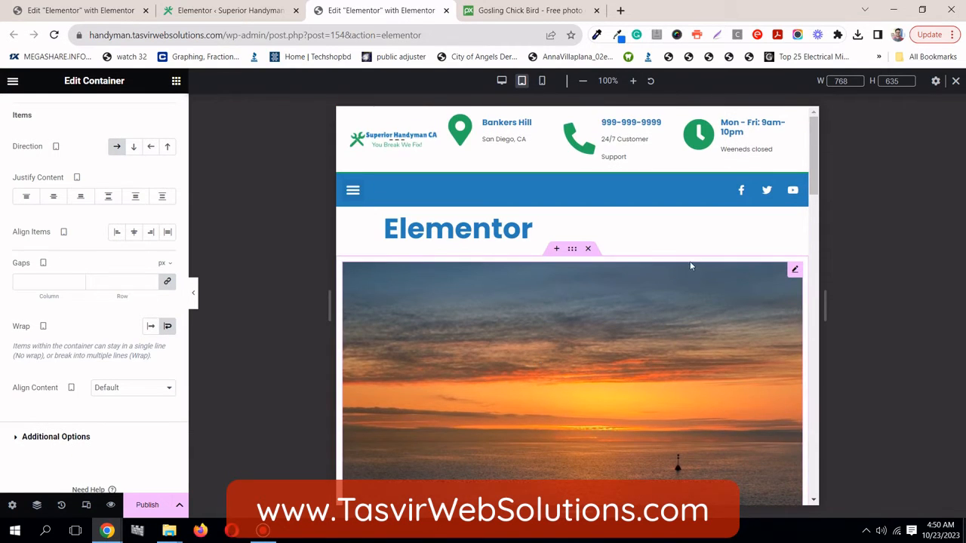
Step: Give the sunset image a custom width of 45% in the tablet view
{"action": "left_click", "coordinate": [796, 271]}
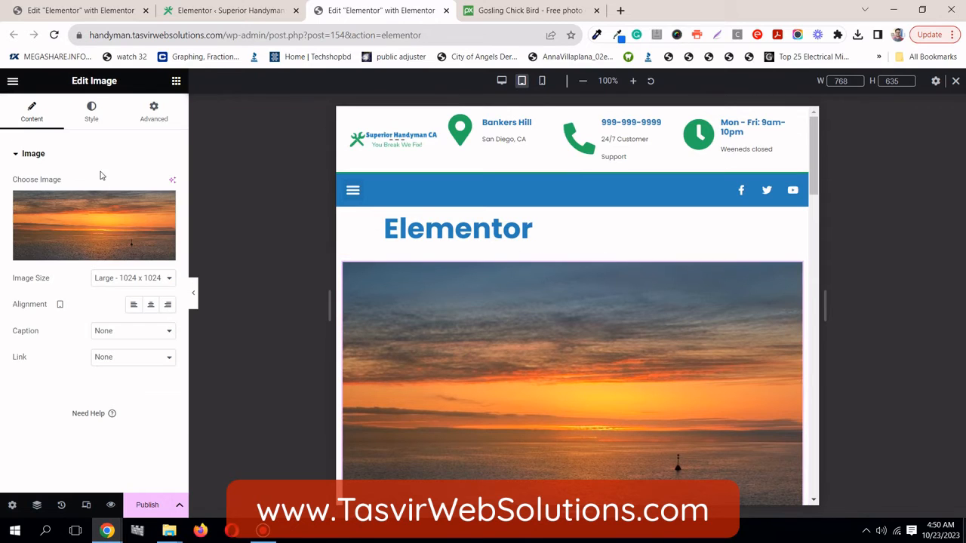
{"action": "left_click", "coordinate": [153, 113]}
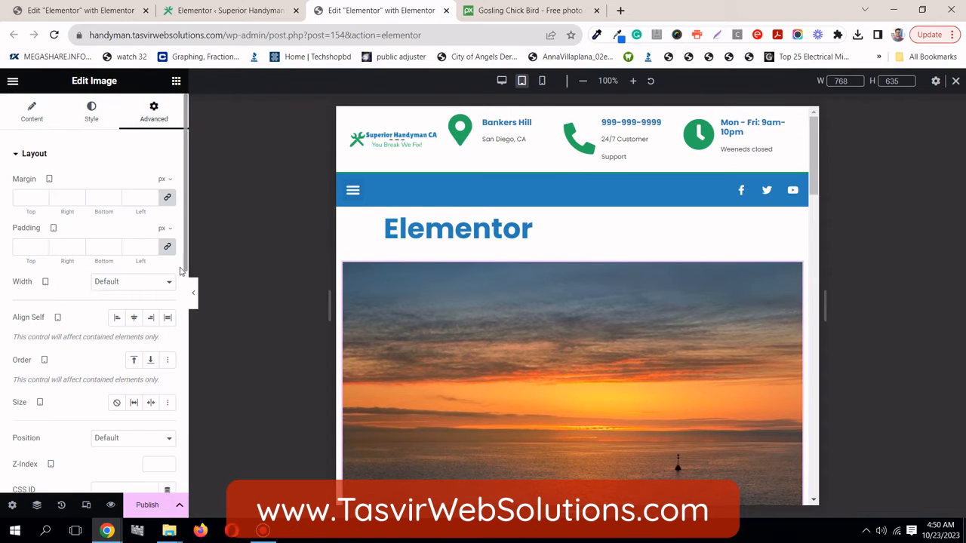
{"action": "left_click", "coordinate": [131, 285]}
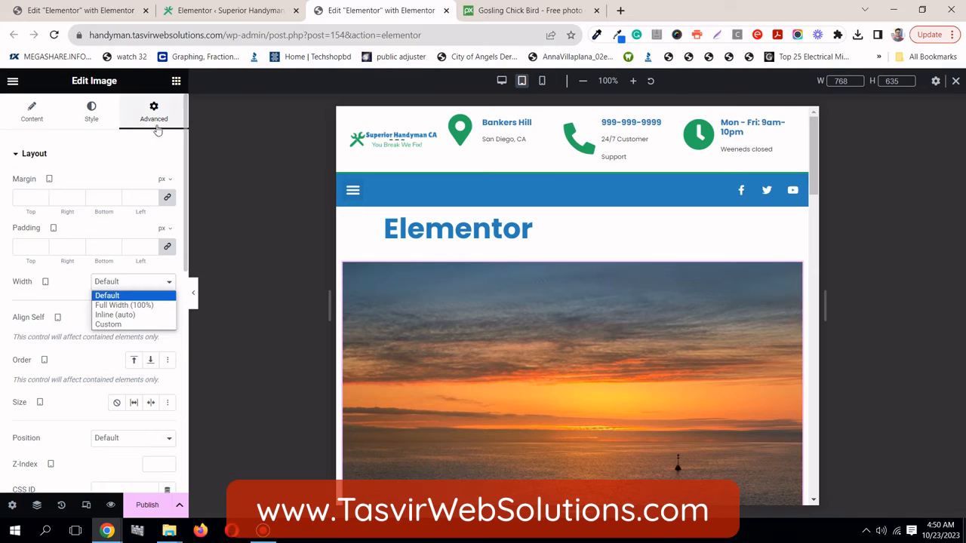
{"action": "left_click", "coordinate": [108, 324]}
{"action": "mouse_move", "coordinate": [162, 305]}
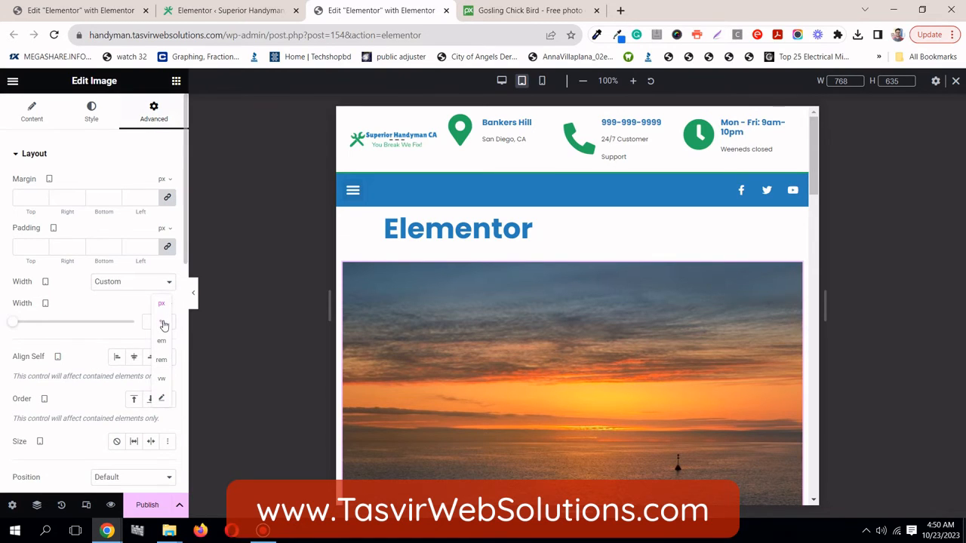
{"action": "left_click", "coordinate": [163, 323]}
{"action": "left_click", "coordinate": [155, 320]}
{"action": "type", "text": "45"}
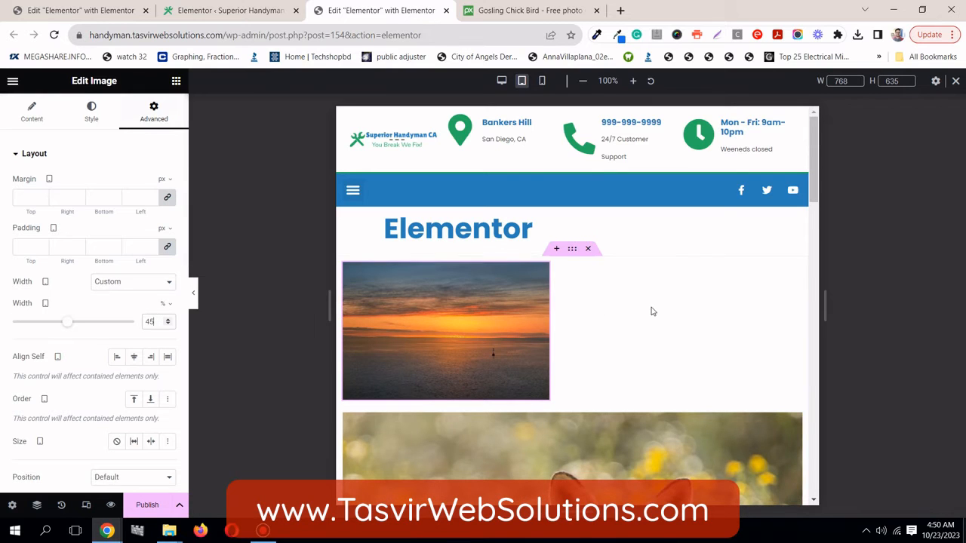
Step: Give the fox image a custom width of 45% in the tablet view
{"action": "scroll", "coordinate": [651, 310], "scroll_direction": "down", "scroll_amount": 2}
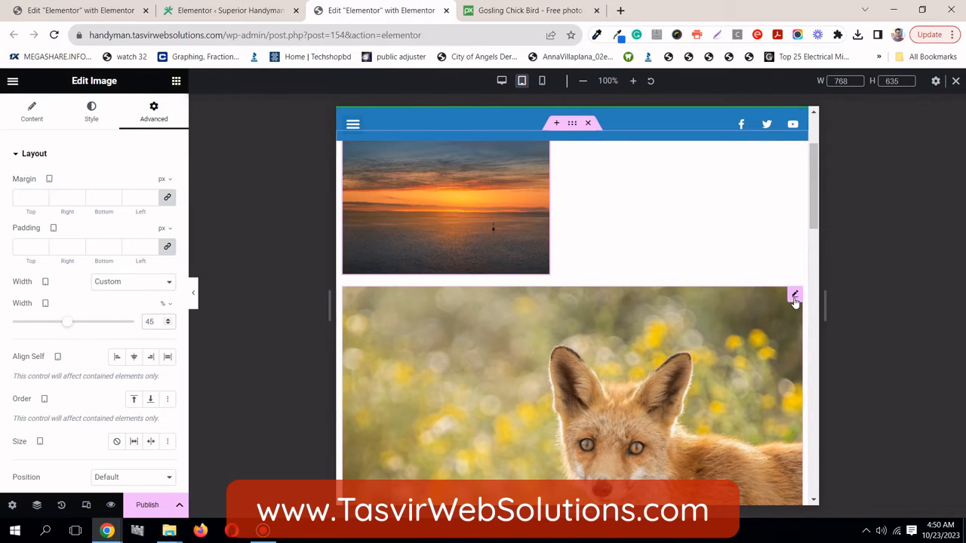
{"action": "left_click", "coordinate": [795, 294]}
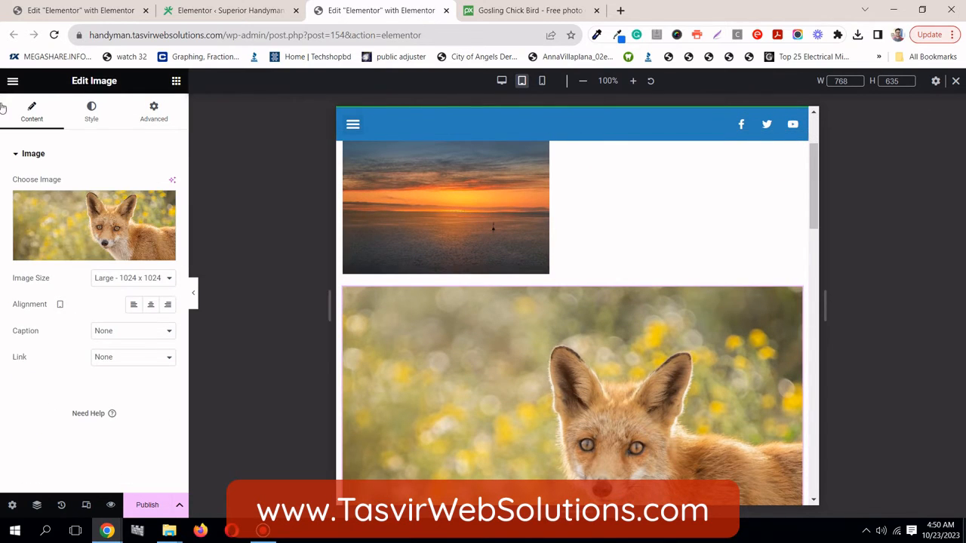
{"action": "left_click", "coordinate": [154, 111]}
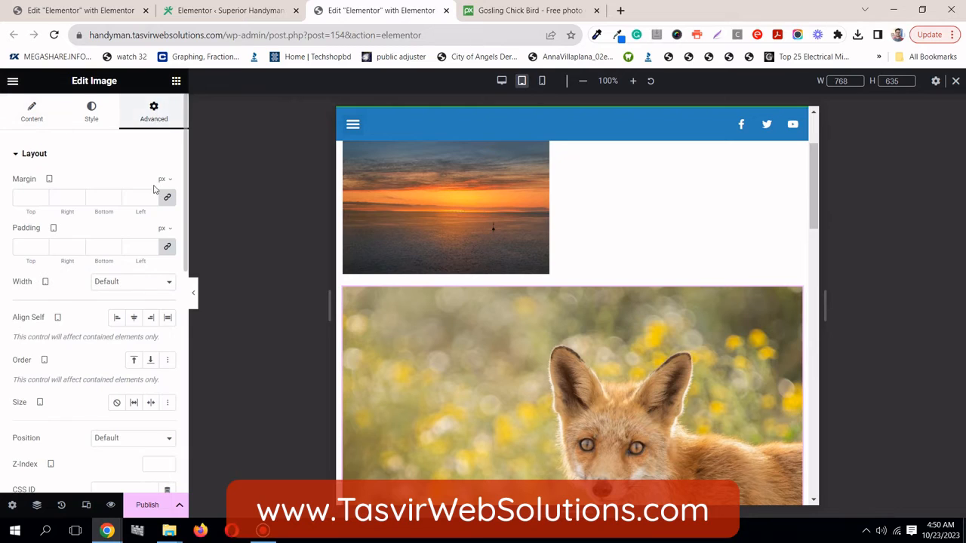
{"action": "left_click", "coordinate": [154, 280]}
{"action": "left_click", "coordinate": [133, 325]}
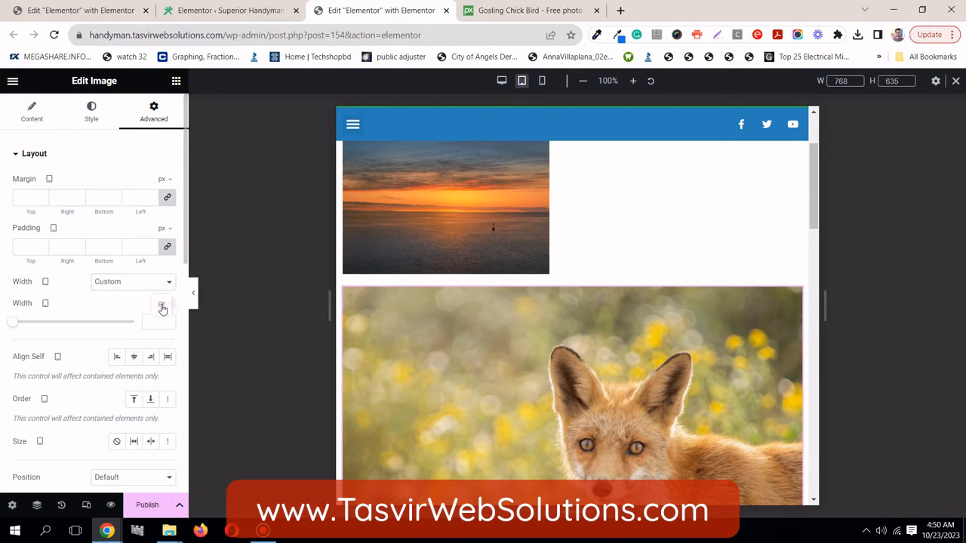
{"action": "left_click", "coordinate": [162, 304]}
{"action": "left_click", "coordinate": [157, 320]}
{"action": "type", "text": "45"}
{"action": "scroll", "coordinate": [459, 330], "scroll_direction": "down", "scroll_amount": 2}
{"action": "scroll", "coordinate": [664, 304], "scroll_direction": "up", "scroll_amount": 2}
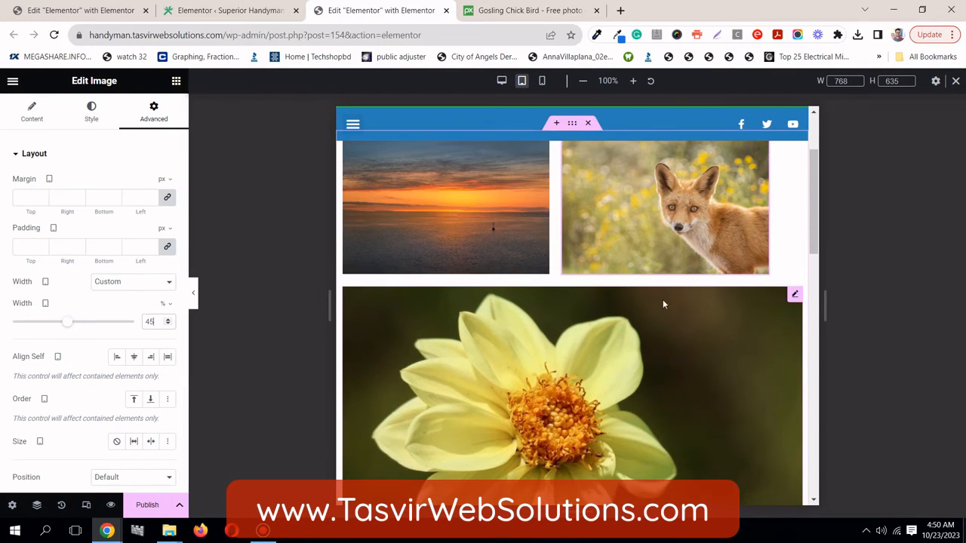
Step: Give the yellow flower image a custom width of 45% in the tablet view
{"action": "left_click", "coordinate": [795, 298]}
{"action": "left_click", "coordinate": [171, 119]}
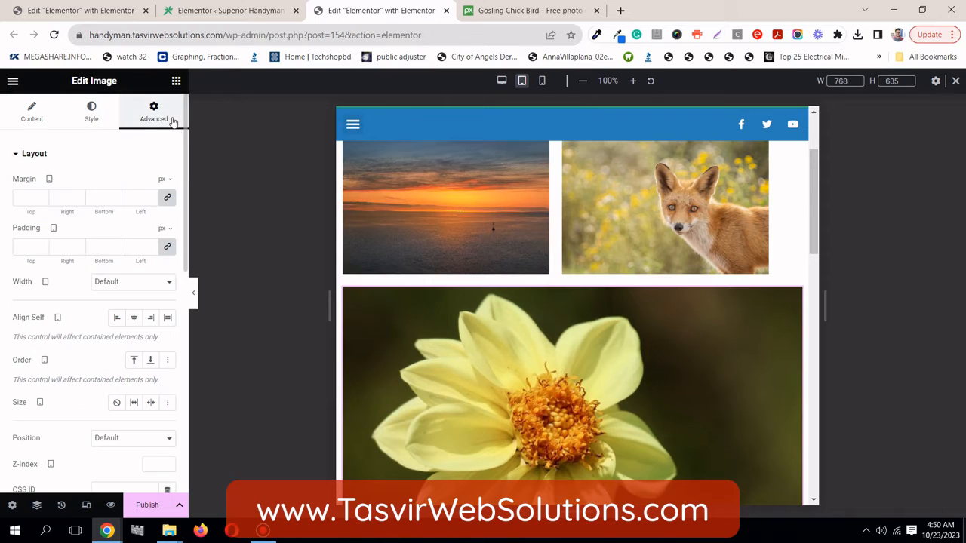
{"action": "left_click", "coordinate": [164, 283]}
{"action": "left_click", "coordinate": [132, 326]}
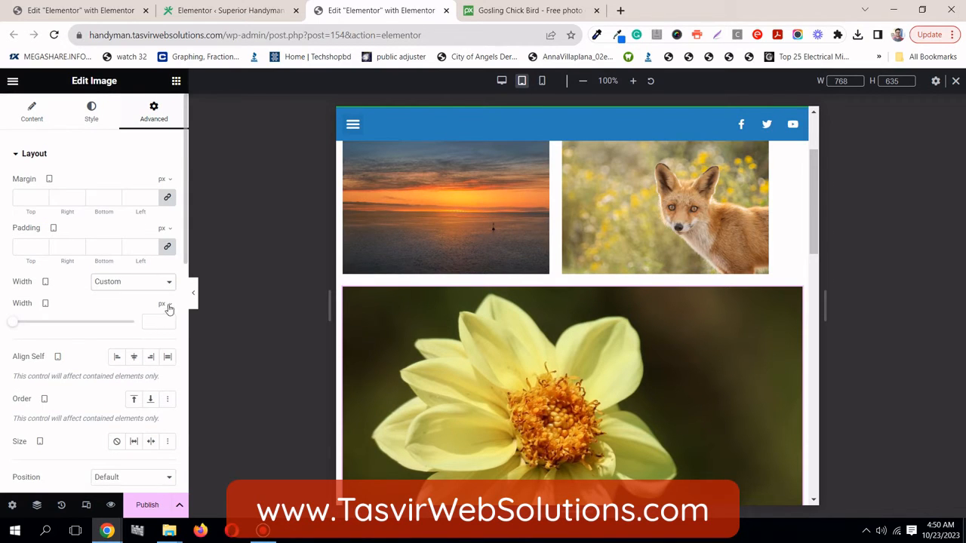
{"action": "left_click", "coordinate": [166, 304]}
{"action": "left_click", "coordinate": [161, 320]}
{"action": "left_click", "coordinate": [160, 321]}
{"action": "type", "text": "45"}
Step: Give the gosling image a custom width of 45% in the tablet view
{"action": "scroll", "coordinate": [683, 306], "scroll_direction": "down", "scroll_amount": 2}
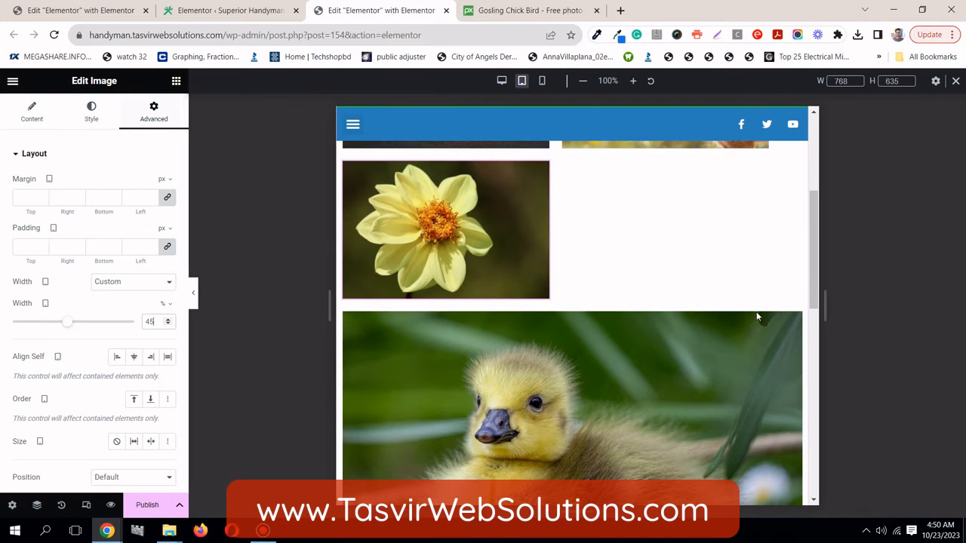
{"action": "left_click", "coordinate": [793, 318]}
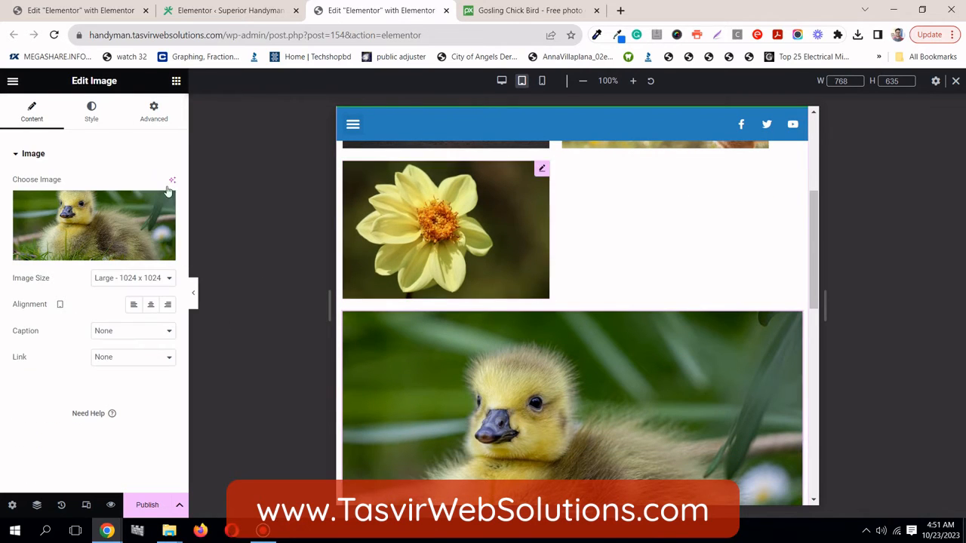
{"action": "left_click", "coordinate": [163, 117]}
{"action": "left_click", "coordinate": [166, 283]}
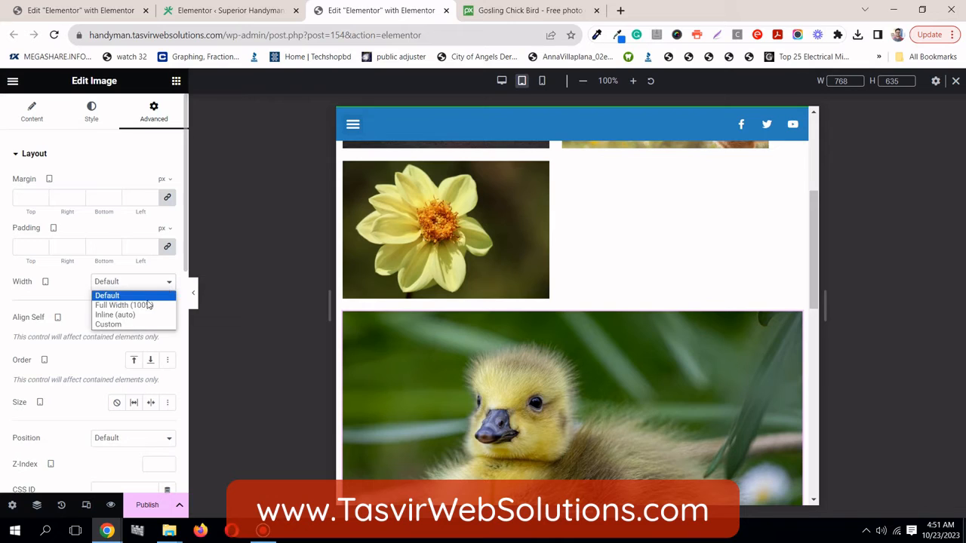
{"action": "left_click", "coordinate": [123, 326]}
{"action": "left_click", "coordinate": [166, 305]}
{"action": "left_click", "coordinate": [166, 320]}
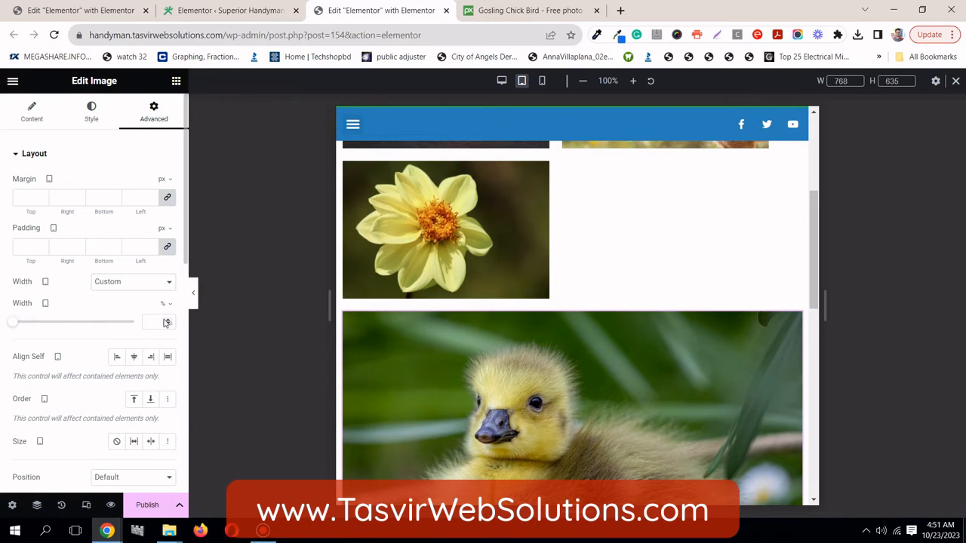
{"action": "left_click", "coordinate": [165, 320]}
{"action": "type", "text": "45"}
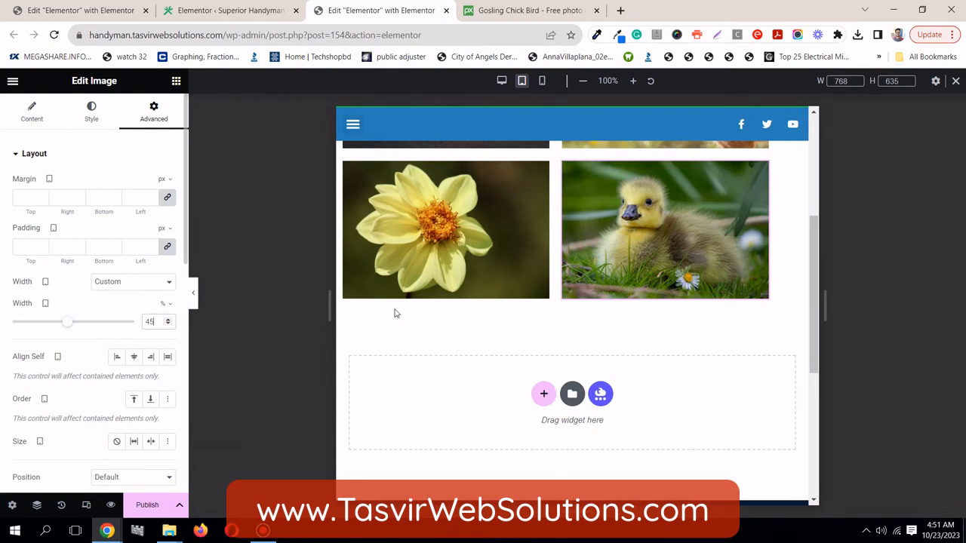
Step: Set the image container's Justify Content to Center in the tablet view
{"action": "scroll", "coordinate": [422, 309], "scroll_direction": "up", "scroll_amount": 5}
{"action": "scroll", "coordinate": [543, 275], "scroll_direction": "down", "scroll_amount": 2}
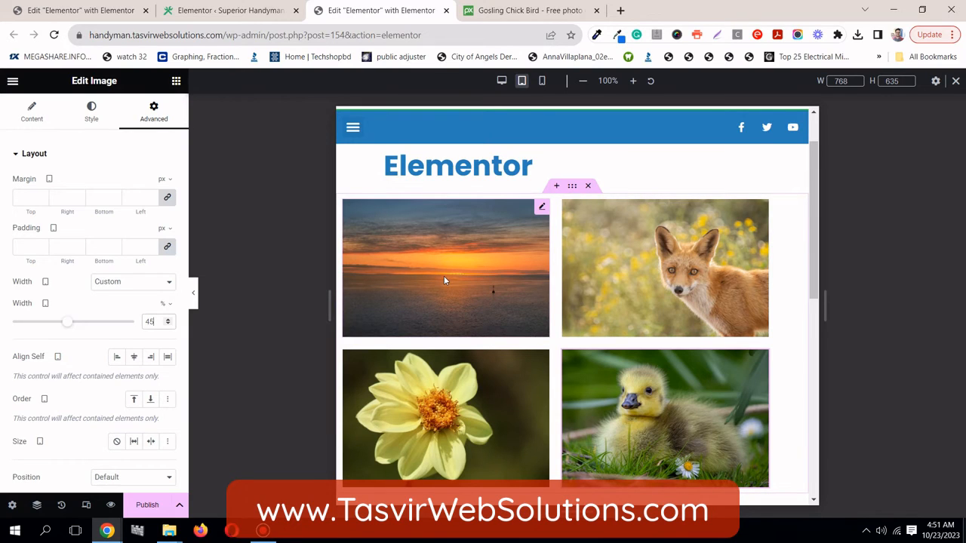
{"action": "left_click", "coordinate": [574, 186]}
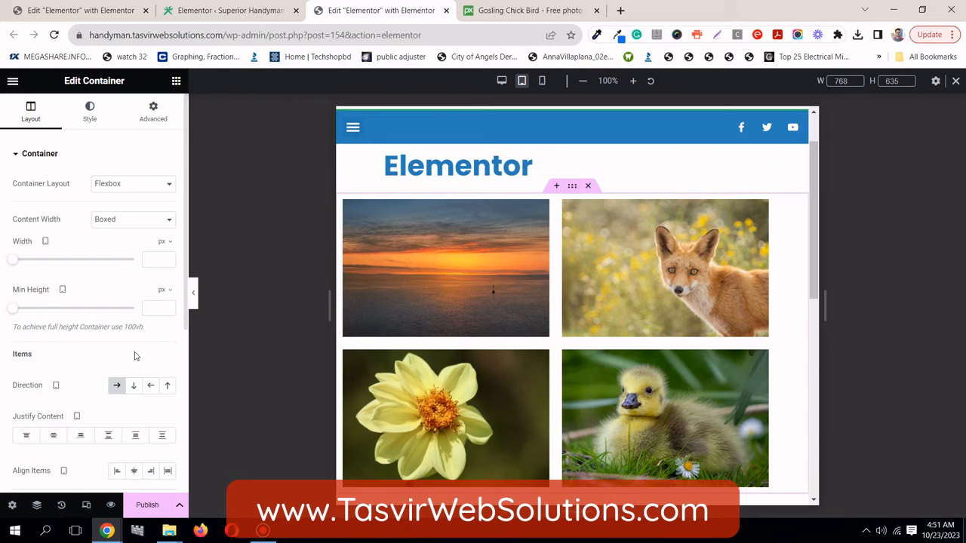
{"action": "scroll", "coordinate": [133, 355], "scroll_direction": "down", "scroll_amount": 2}
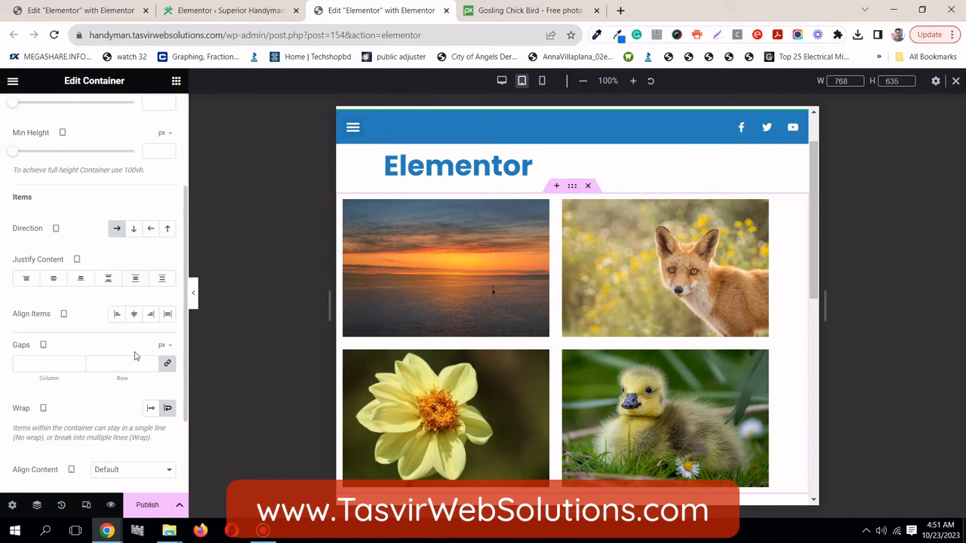
{"action": "left_click", "coordinate": [55, 279]}
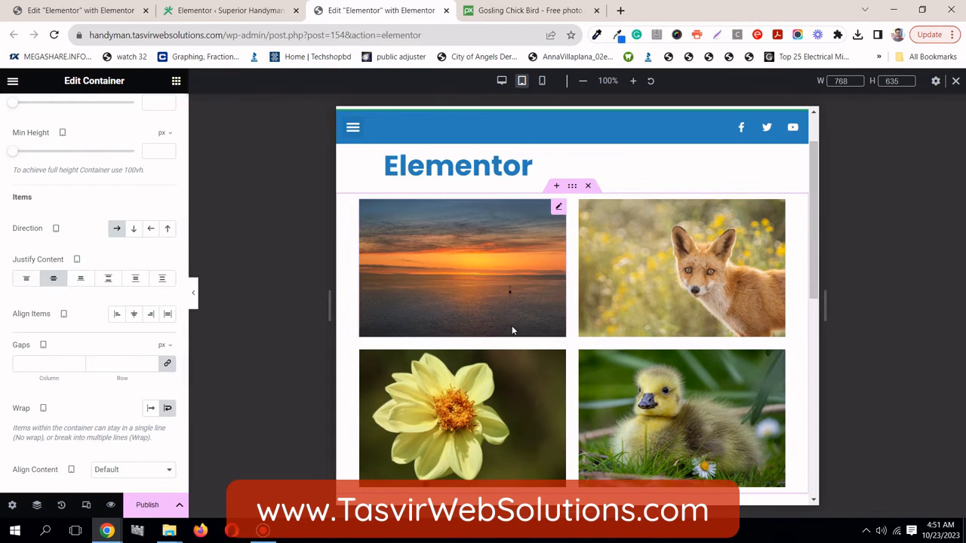
Step: Try End, Space Between, Space Around and Space Evenly as the container's content justification, and return it to Center
{"action": "left_click", "coordinate": [81, 279]}
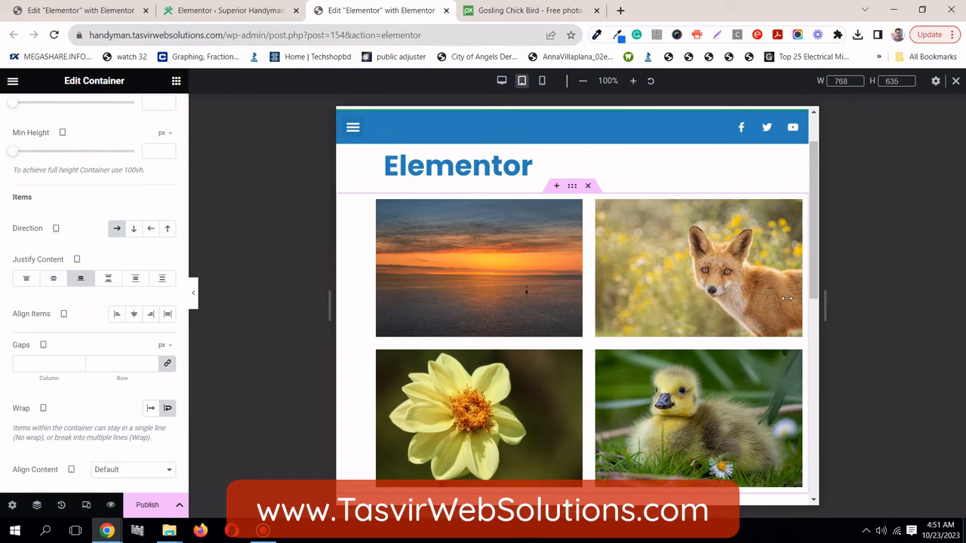
{"action": "left_click", "coordinate": [106, 279]}
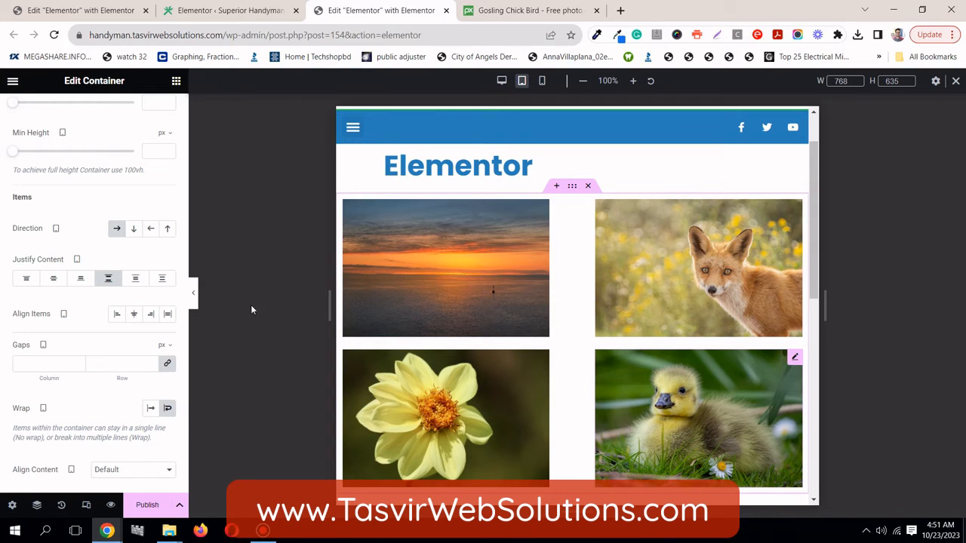
{"action": "left_click", "coordinate": [137, 282]}
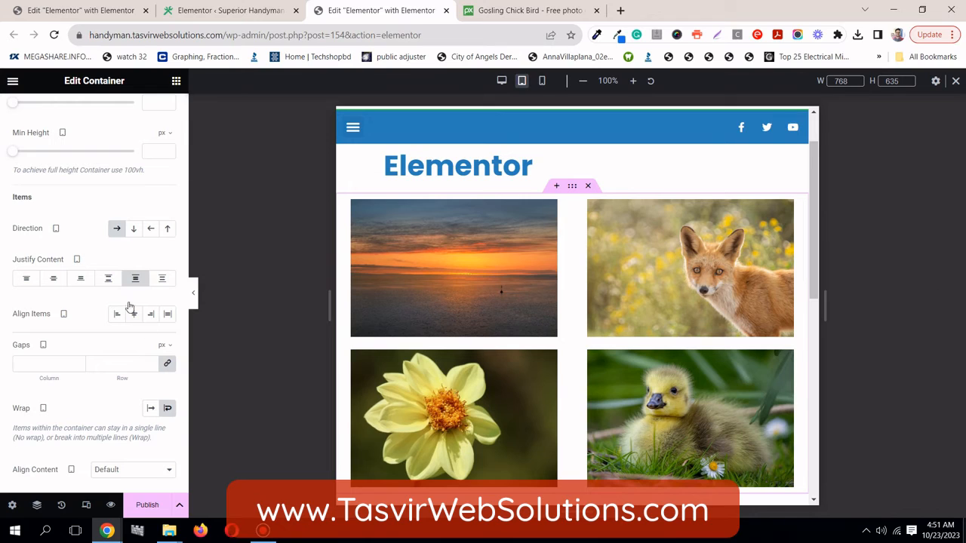
{"action": "left_click", "coordinate": [164, 280]}
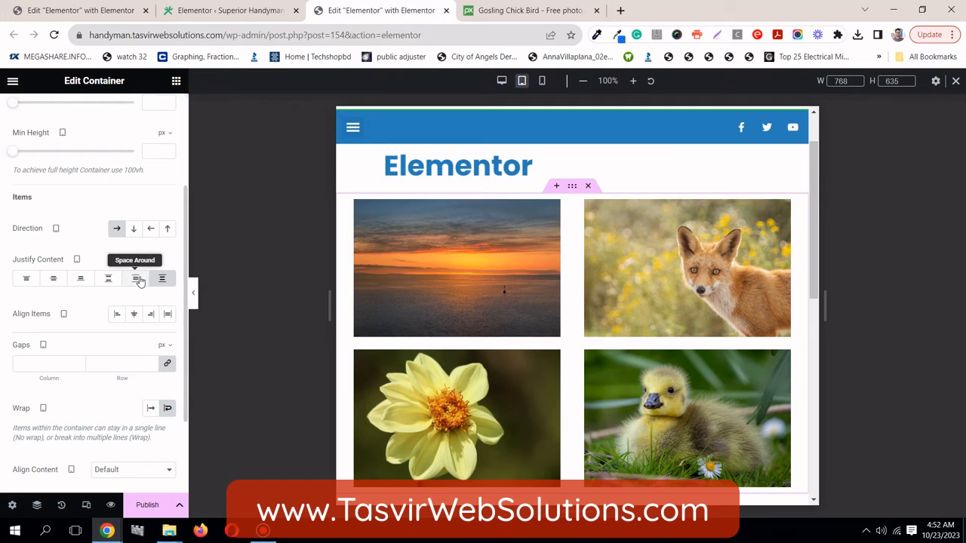
{"action": "left_click", "coordinate": [78, 281]}
{"action": "left_click", "coordinate": [53, 279]}
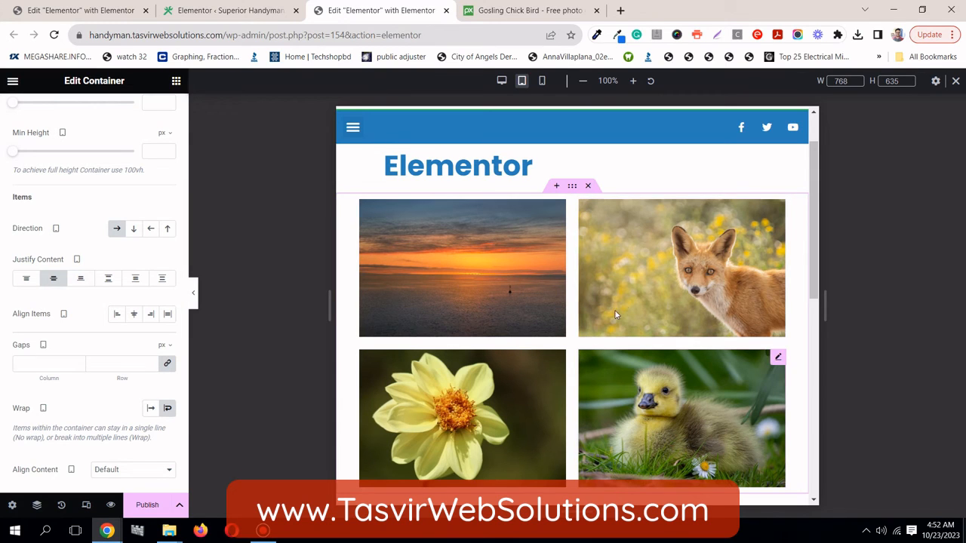
{"action": "scroll", "coordinate": [622, 302], "scroll_direction": "down", "scroll_amount": 3}
{"action": "scroll", "coordinate": [622, 302], "scroll_direction": "up", "scroll_amount": 3}
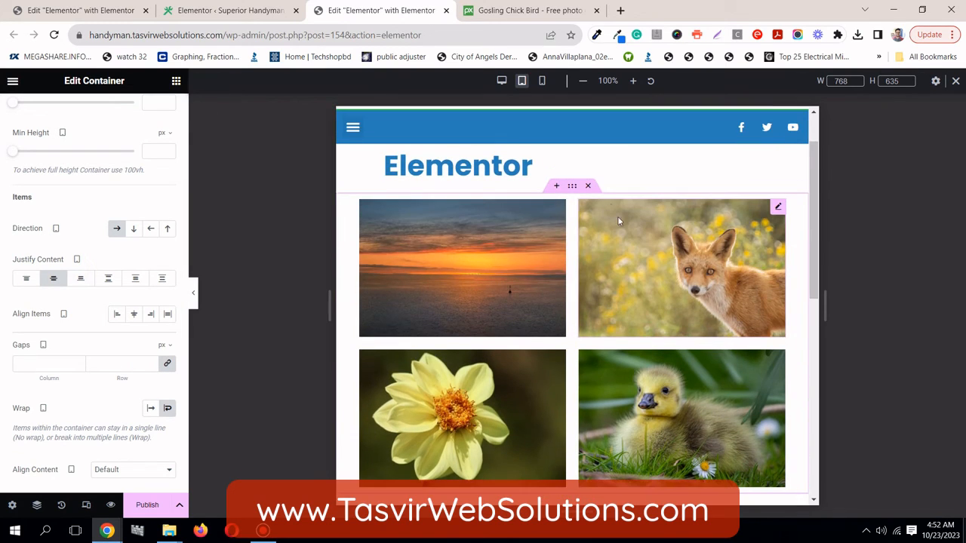
Step: Switch to the mobile view and set the sunset image's width to 100%
{"action": "left_click", "coordinate": [541, 81]}
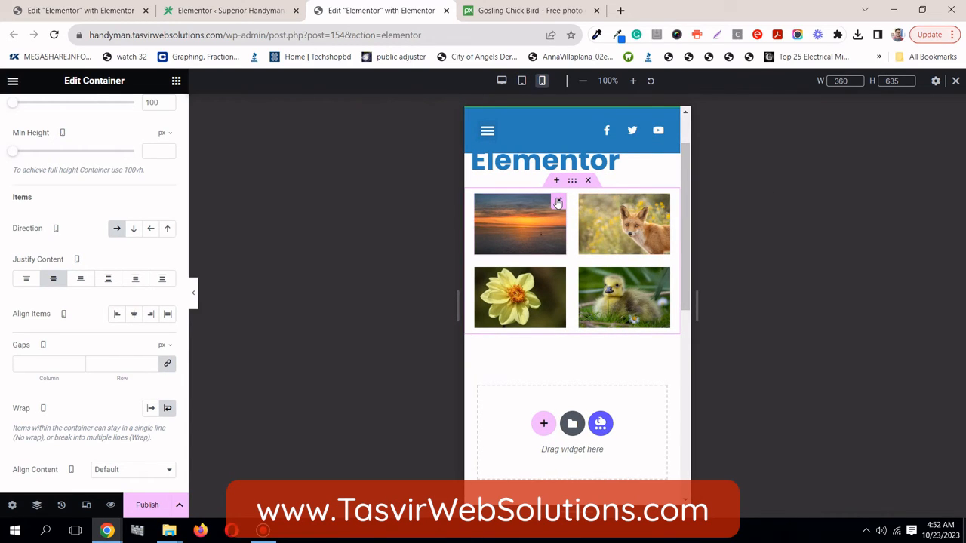
{"action": "left_click", "coordinate": [558, 202]}
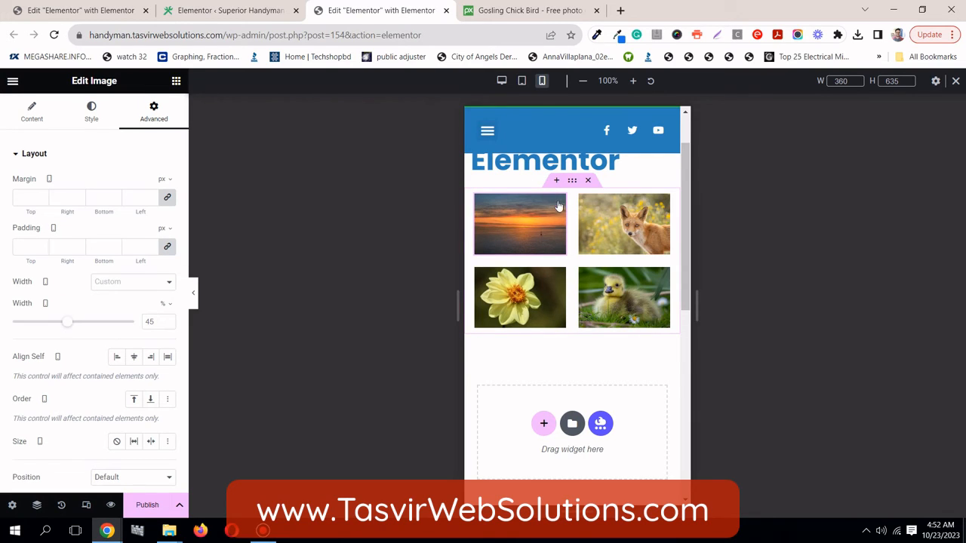
{"action": "left_click", "coordinate": [147, 321]}
{"action": "double_click", "coordinate": [151, 320]}
{"action": "type", "text": "100"}
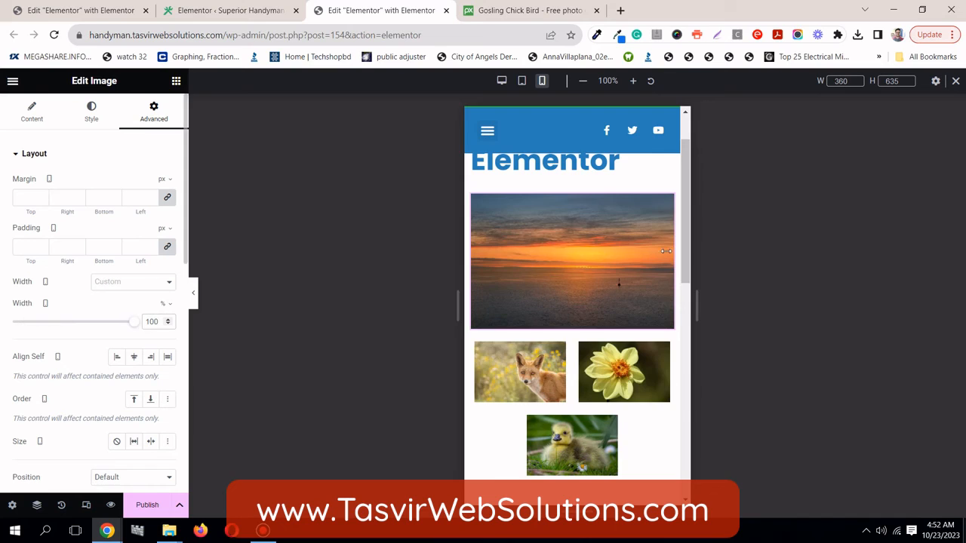
Step: Set the fox image's width to 100% in the mobile view
{"action": "left_click", "coordinate": [555, 350]}
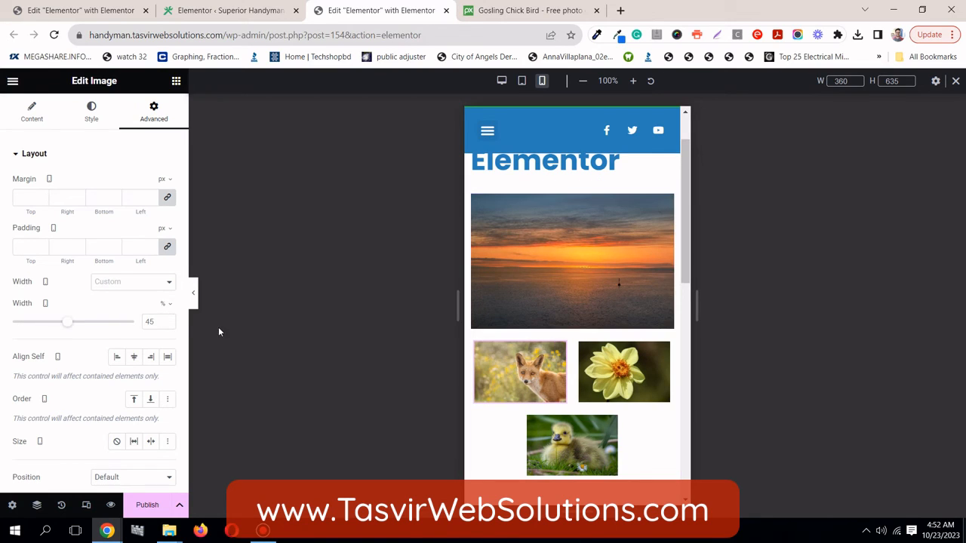
{"action": "double_click", "coordinate": [150, 321]}
{"action": "type", "text": "100"}
{"action": "scroll", "coordinate": [569, 293], "scroll_direction": "up", "scroll_amount": 1}
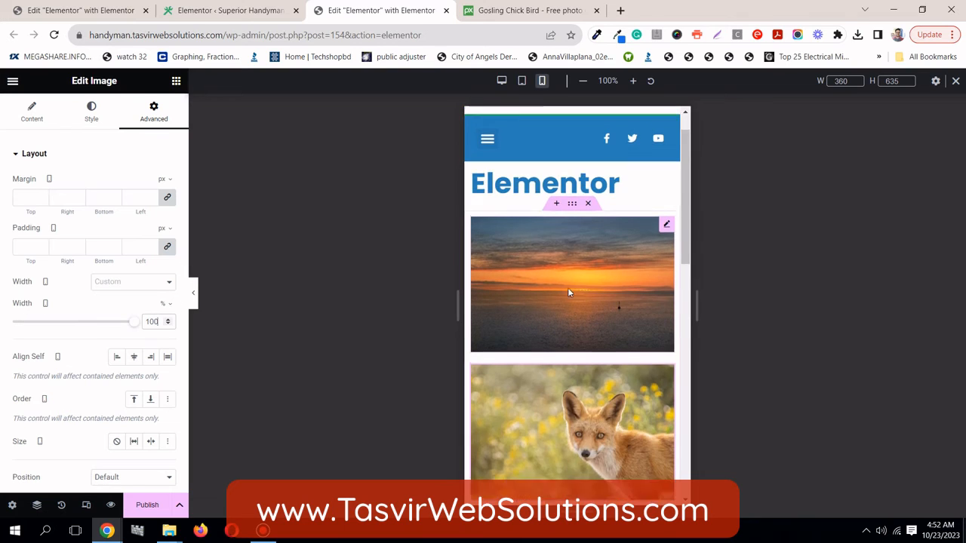
Step: Set the yellow flower image's width to 100% in the mobile view
{"action": "scroll", "coordinate": [567, 287], "scroll_direction": "down", "scroll_amount": 3}
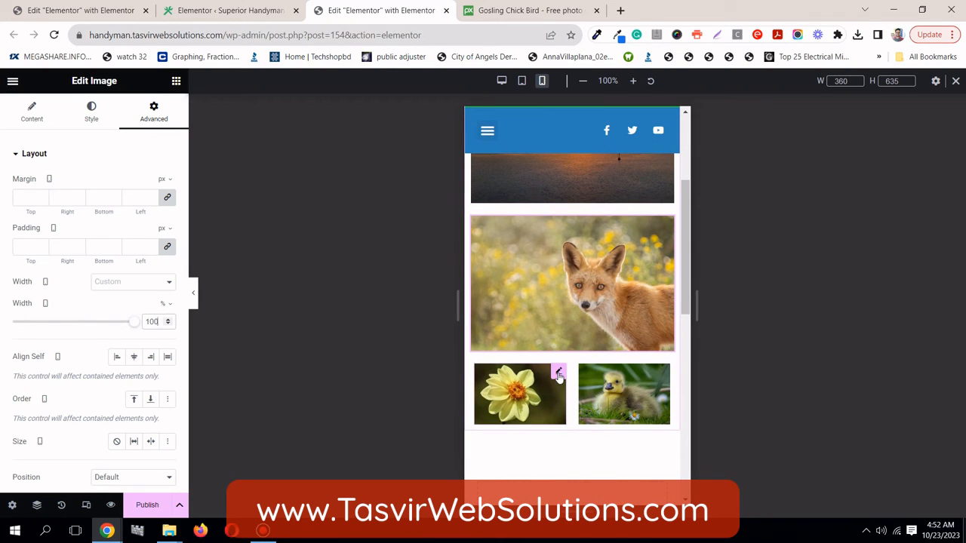
{"action": "left_click", "coordinate": [559, 374]}
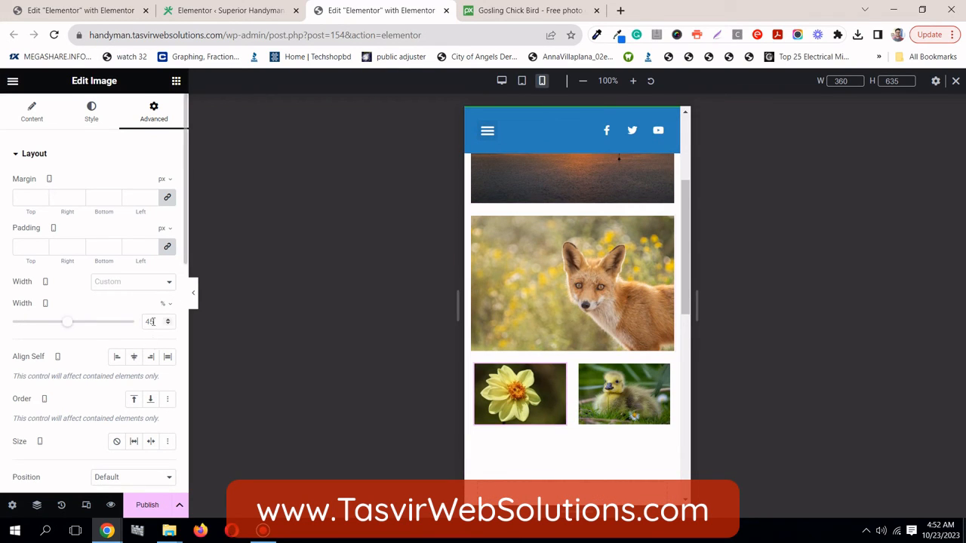
{"action": "double_click", "coordinate": [150, 321]}
{"action": "type", "text": "100"}
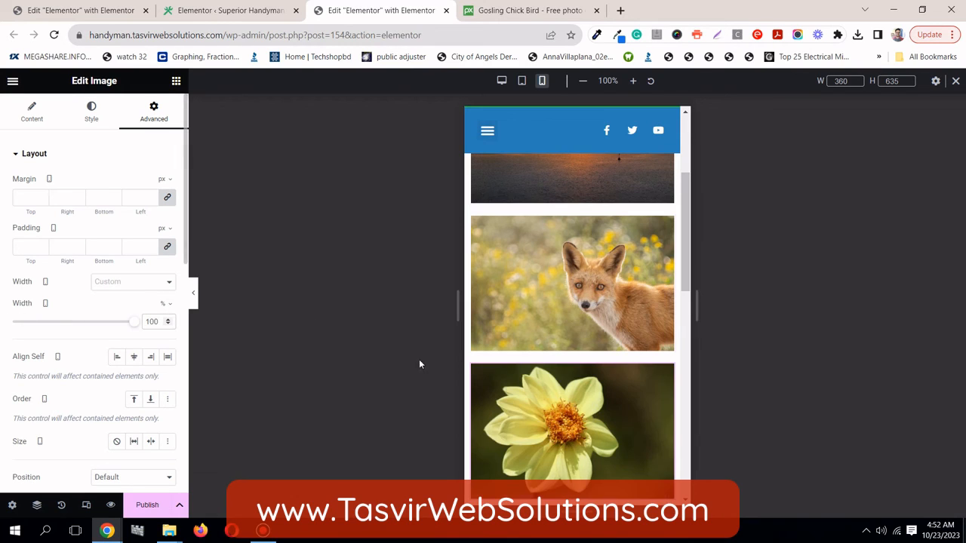
Step: Set the gosling image's width to 100% in the mobile view
{"action": "scroll", "coordinate": [574, 378], "scroll_direction": "down", "scroll_amount": 2}
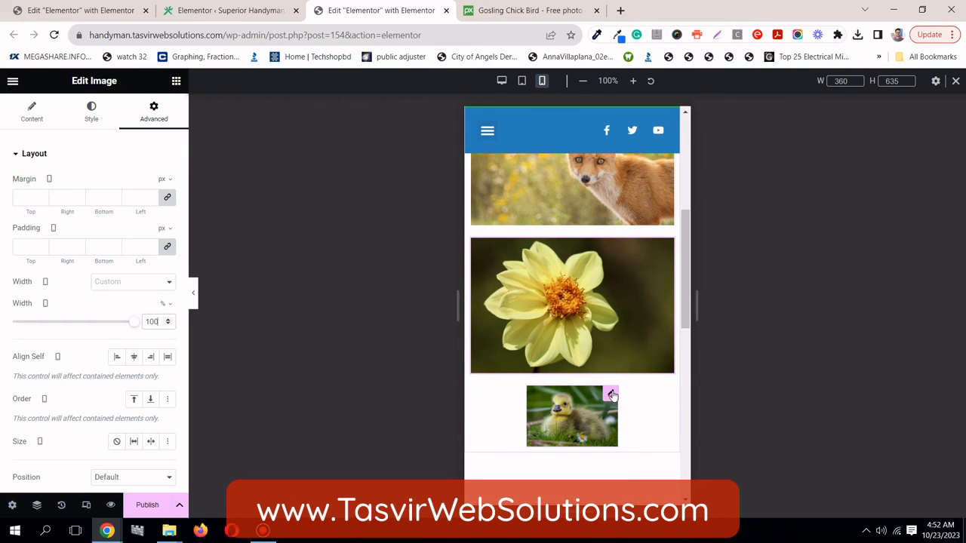
{"action": "left_click", "coordinate": [613, 397]}
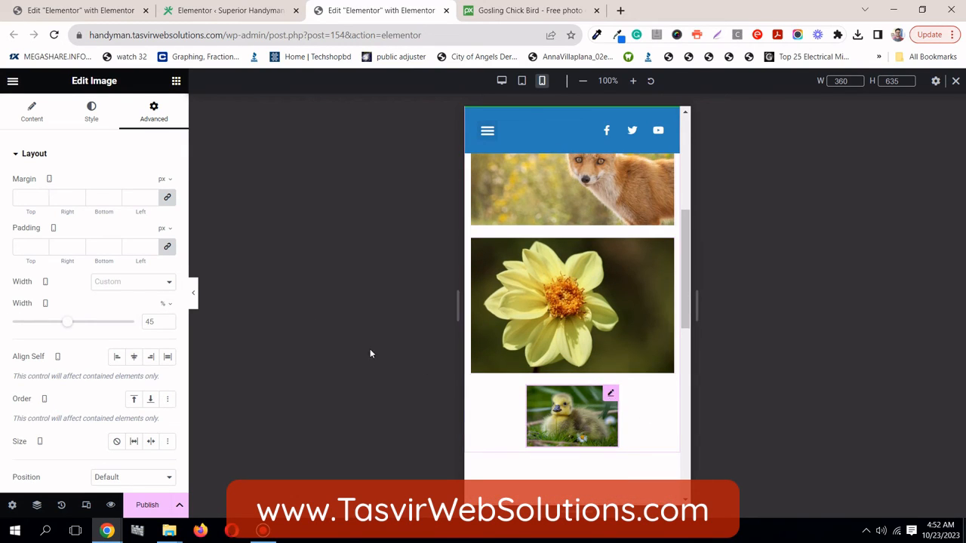
{"action": "double_click", "coordinate": [147, 321]}
{"action": "type", "text": "100"}
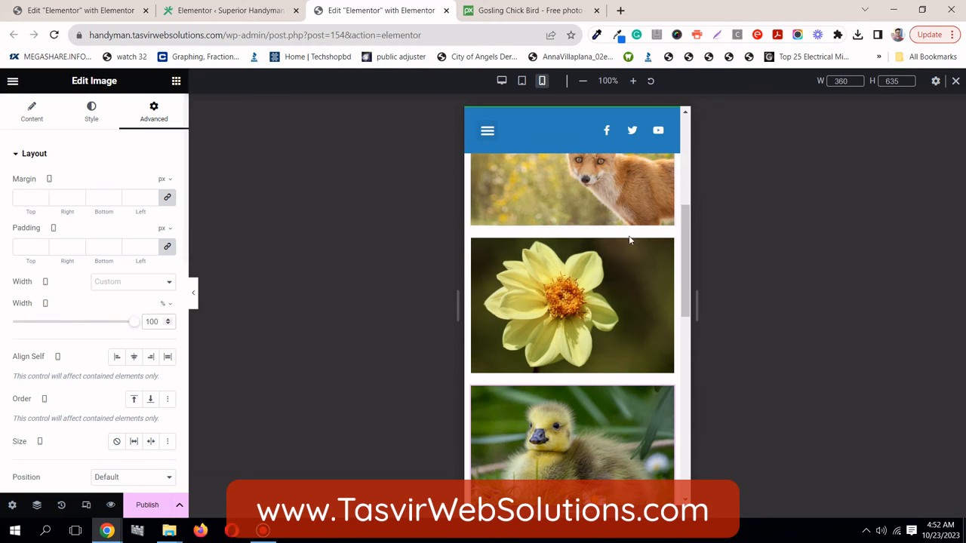
Step: Return to the desktop view and save the page as a draft
{"action": "scroll", "coordinate": [630, 240], "scroll_direction": "up", "scroll_amount": 4}
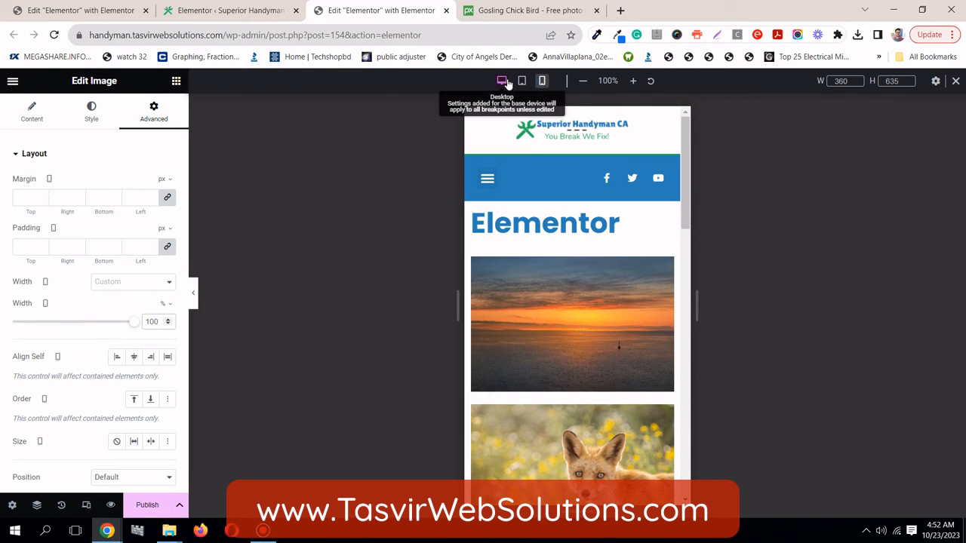
{"action": "left_click", "coordinate": [503, 81]}
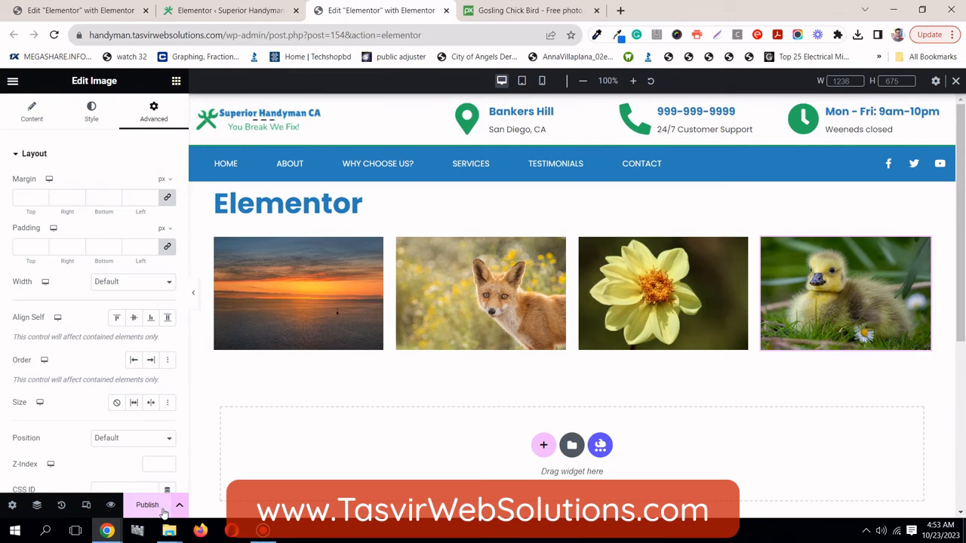
{"action": "left_click", "coordinate": [181, 506]}
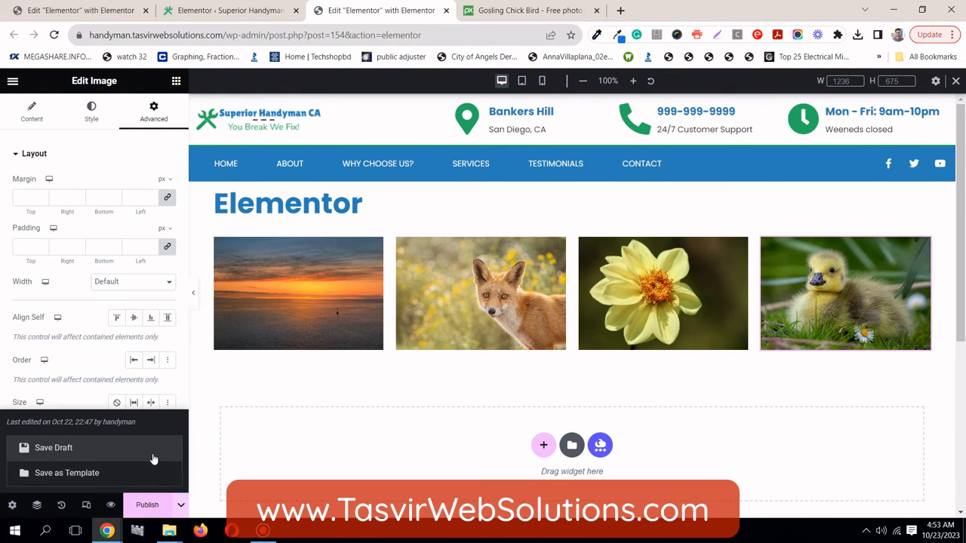
{"action": "left_click", "coordinate": [53, 447]}
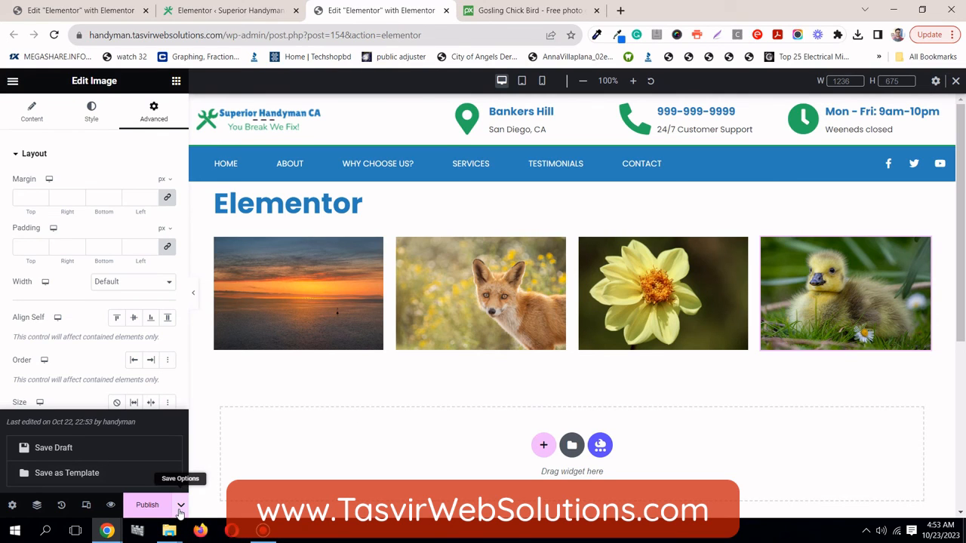
{"action": "left_click", "coordinate": [119, 455]}
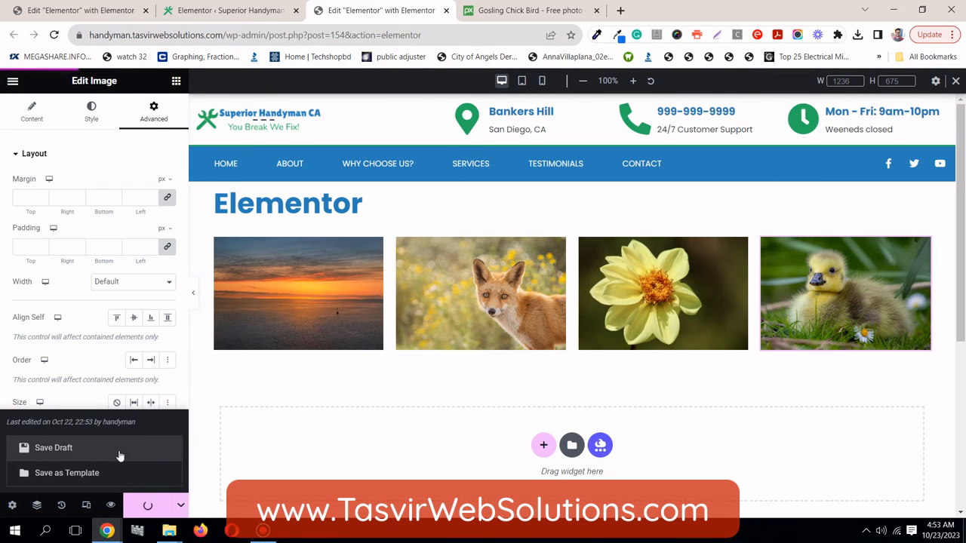